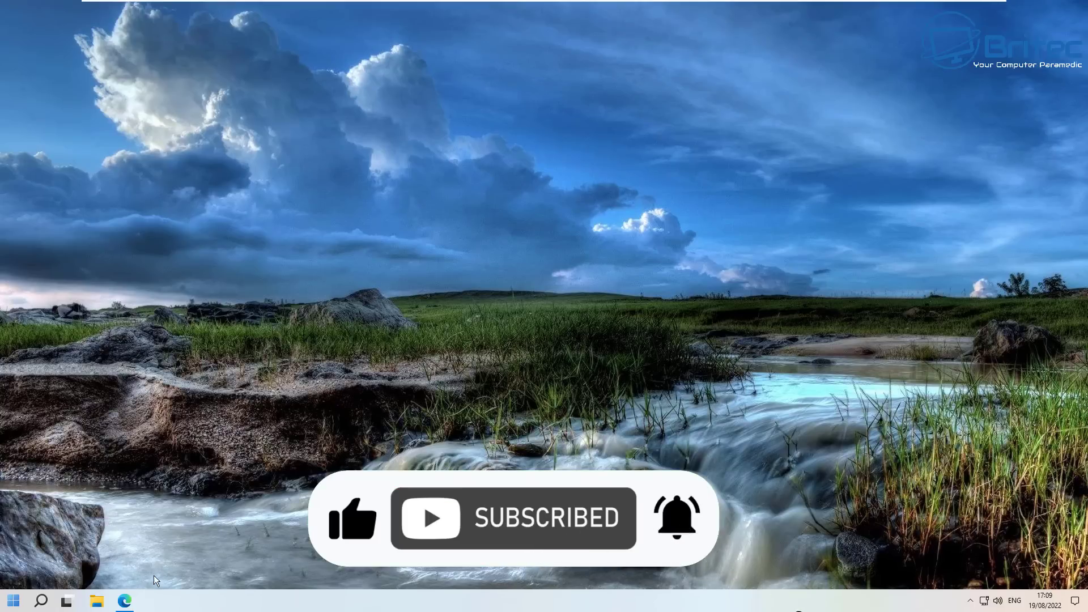
Step: Bring winstall.app back up in Edge, scroll its home page and open Create a pack, which asks for a Twitter login
left_click(127, 601)
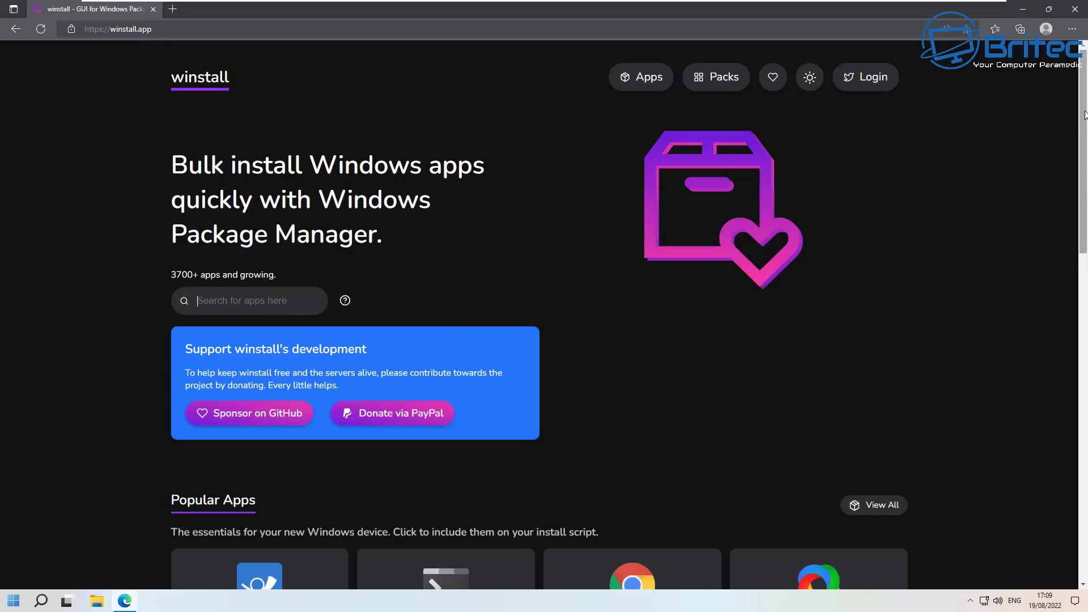
left_click_drag(1085, 115, 1085, 274)
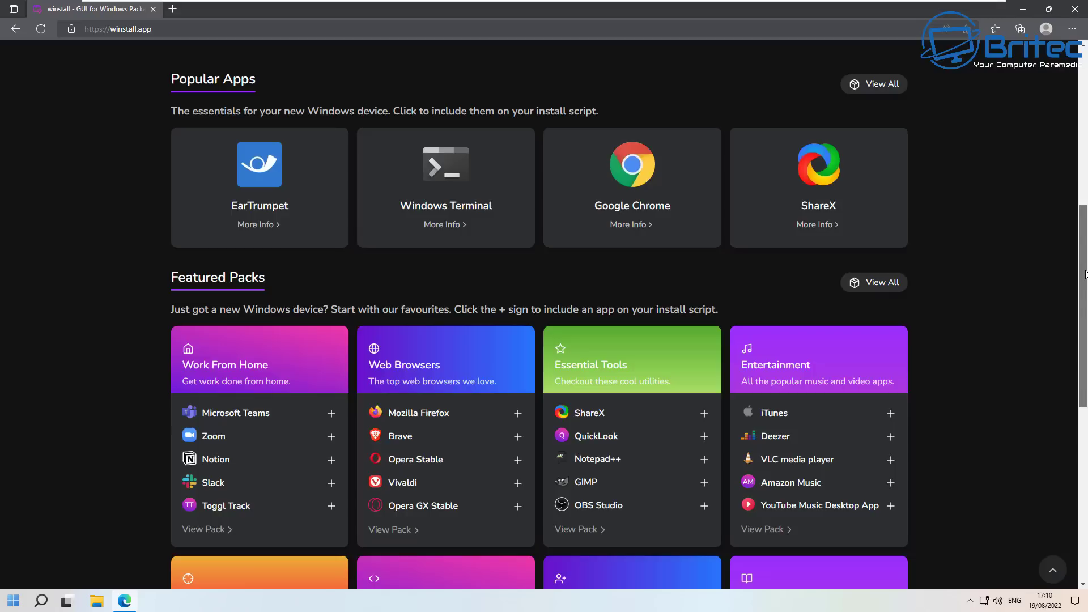
left_click_drag(1085, 275, 1083, 444)
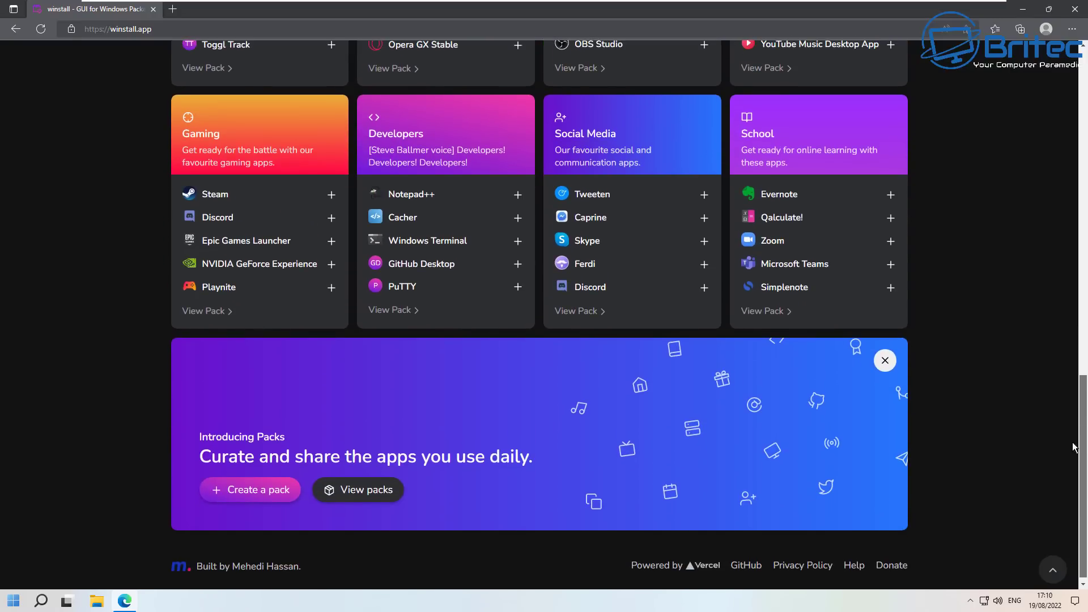
left_click(245, 496)
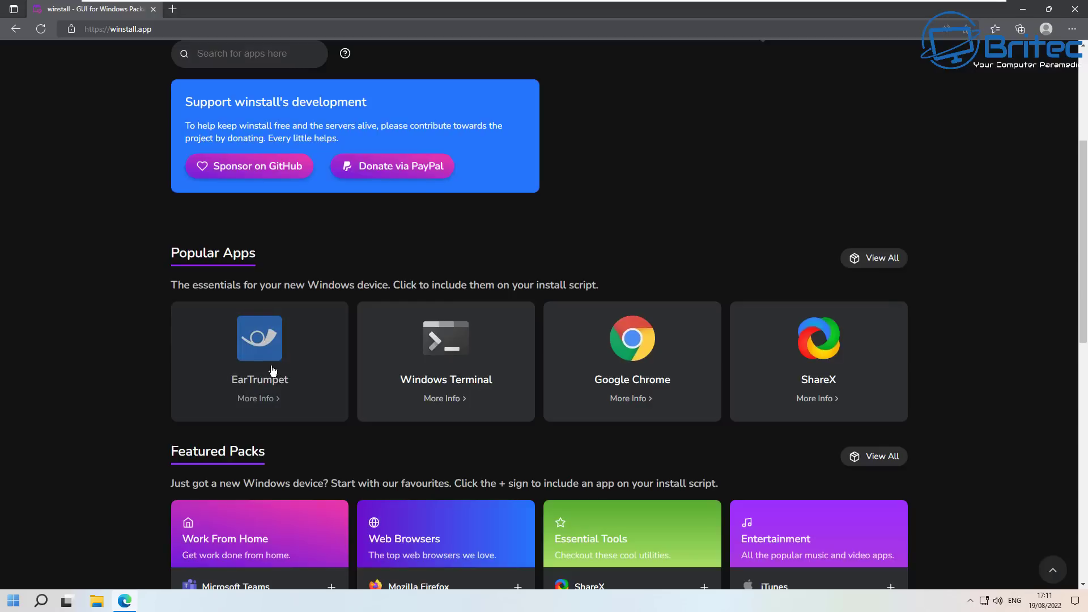
Step: Select EarTrumpet, Google Chrome and ShareX, then Advanced IP Scanner from page 2 of all apps
left_click(273, 370)
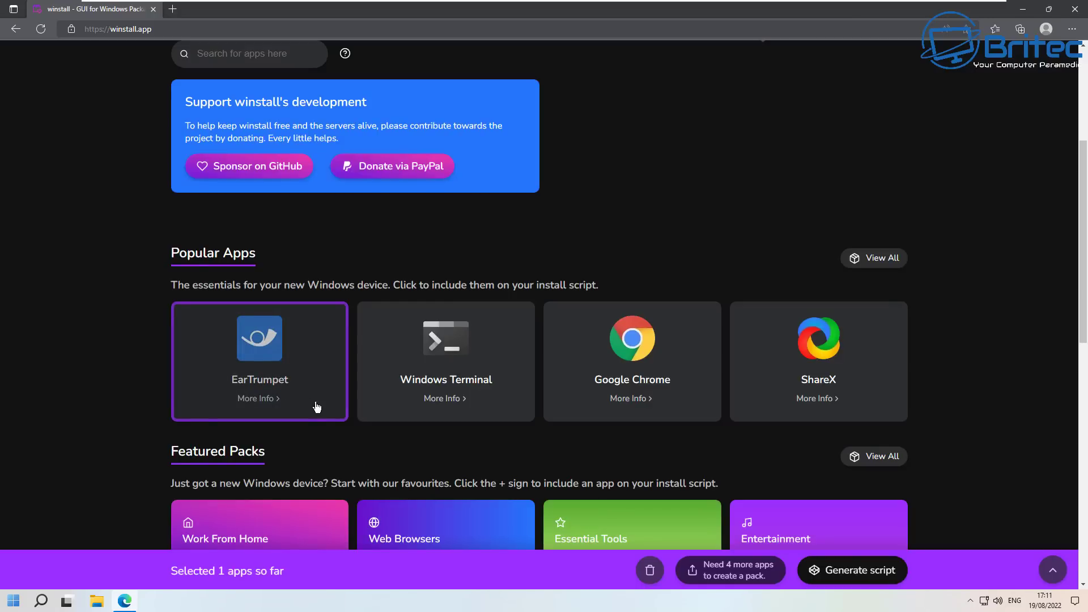
left_click(632, 387)
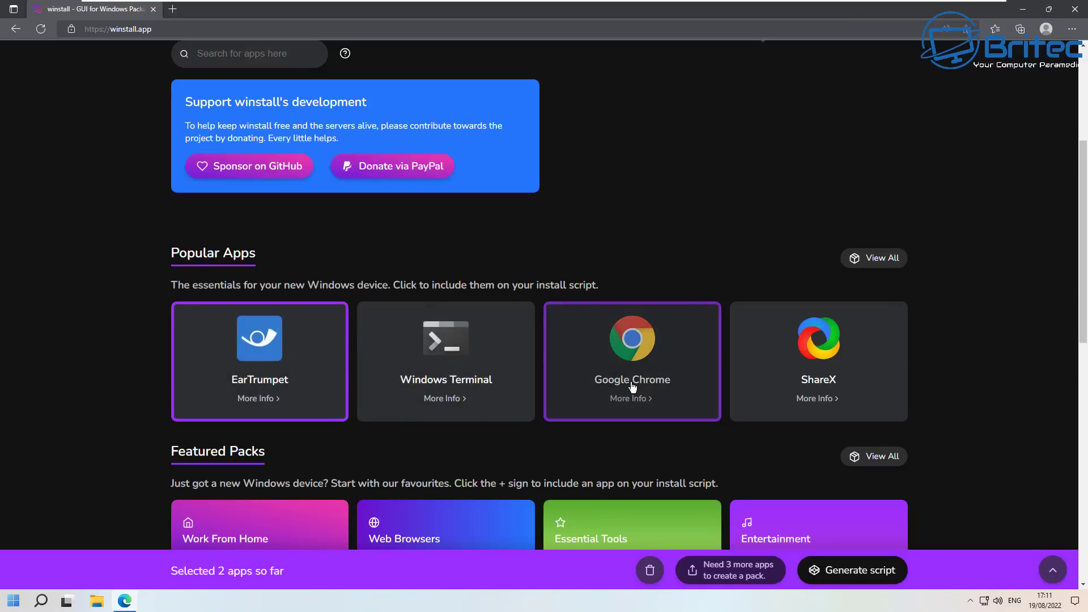
left_click(825, 382)
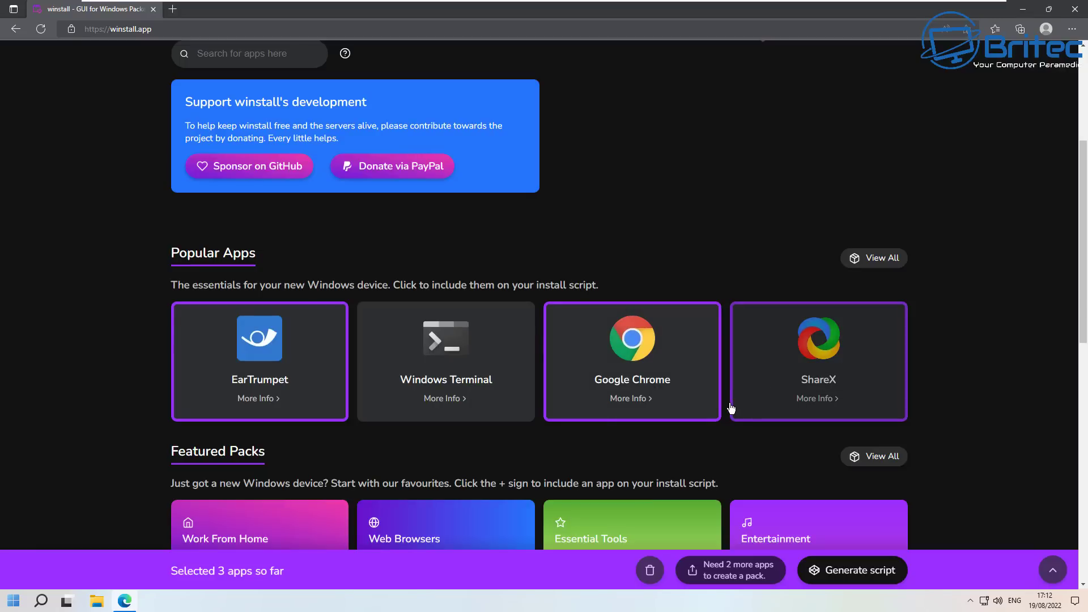
left_click(873, 259)
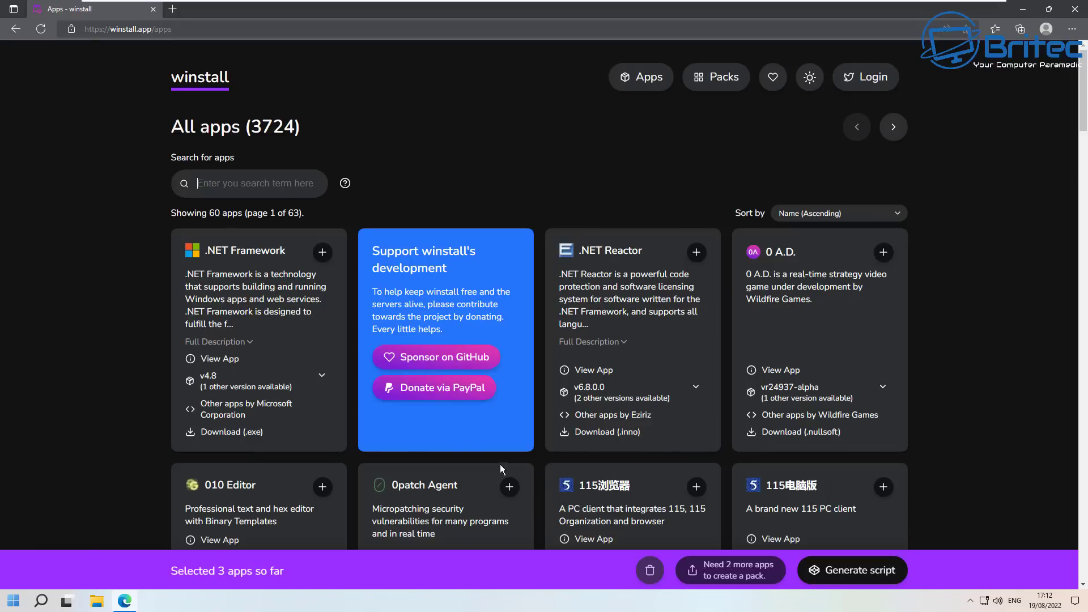
key("Right")
scroll(982, 539, "down", 10)
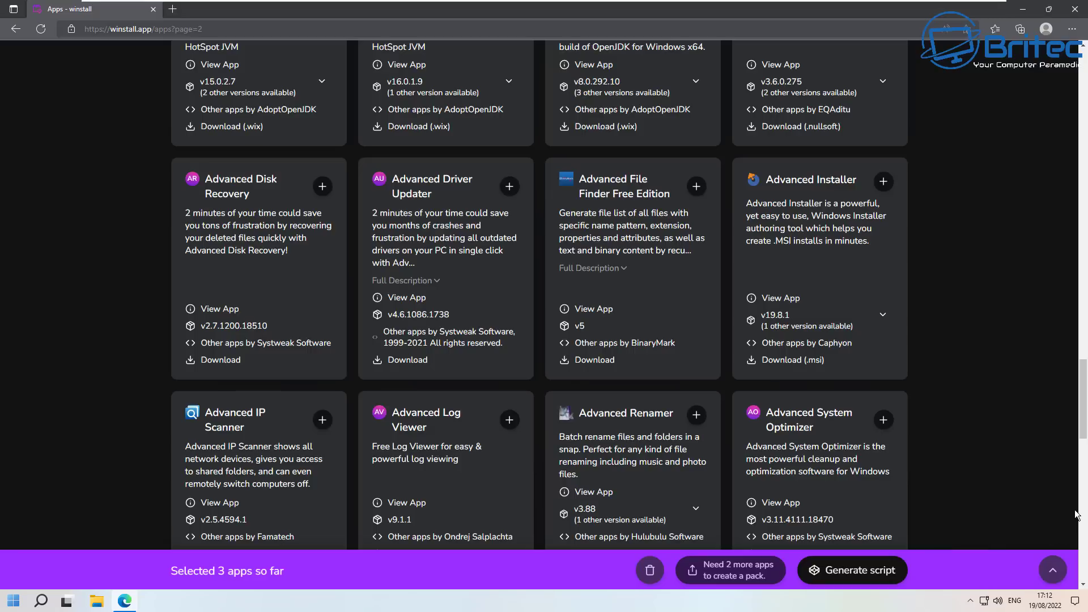
left_click(322, 420)
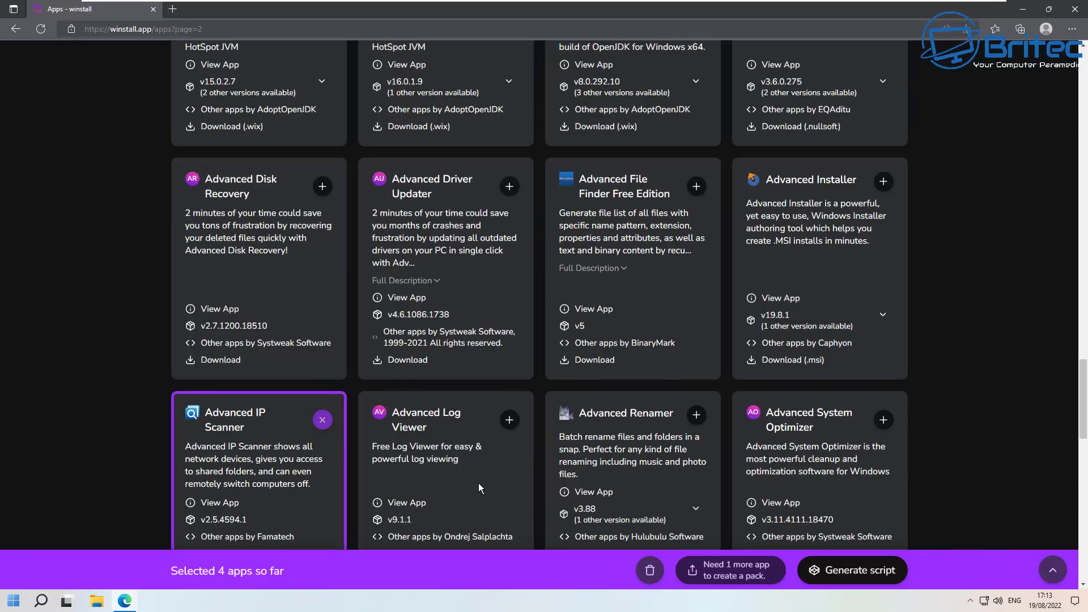
Step: Add AIDA64 Engineer from page 3 and AnyBurn from page 4 of the app list
scroll(478, 483, "down", 4)
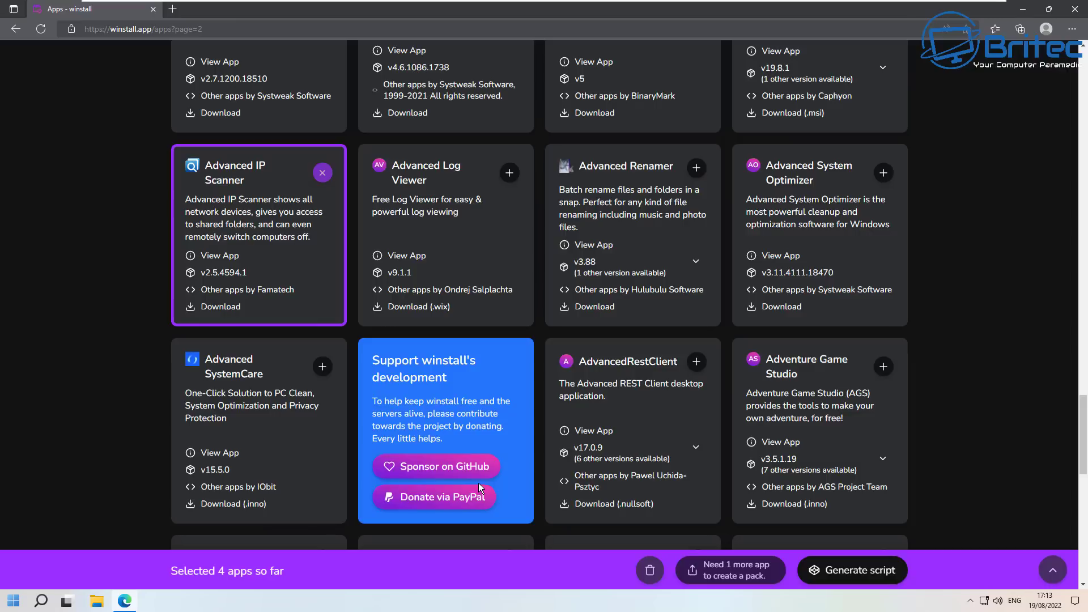
scroll(478, 483, "down", 4)
scroll(478, 482, "down", 5)
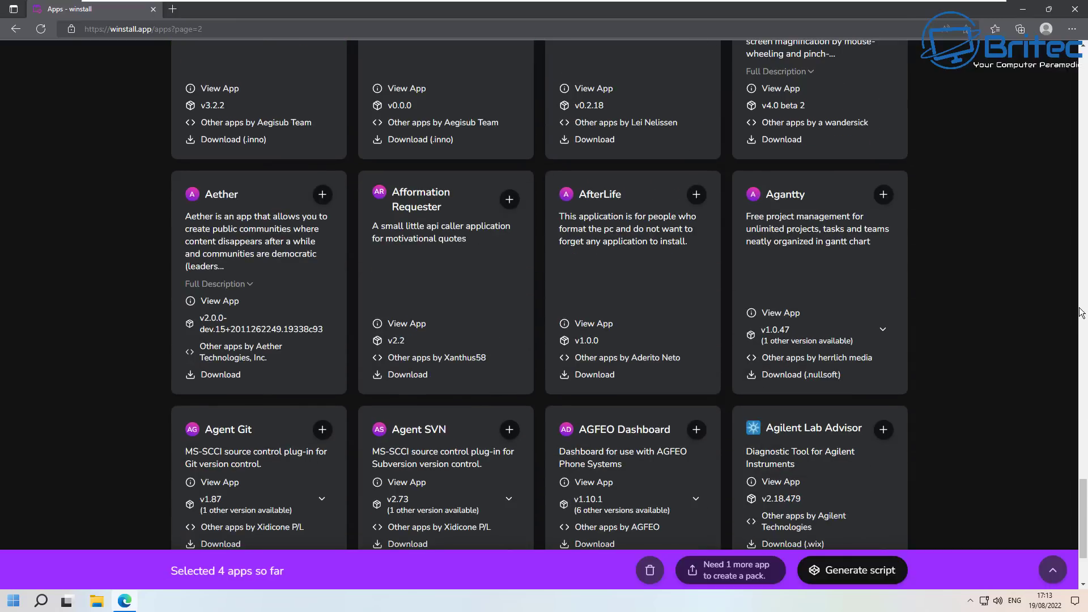
scroll(992, 487, "down", 3)
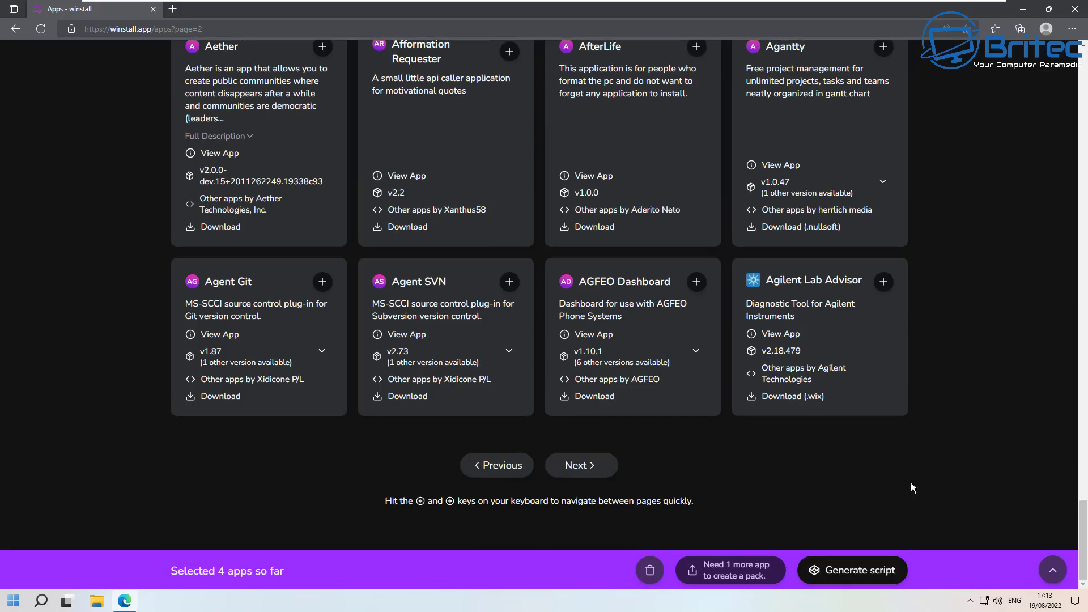
left_click(589, 468)
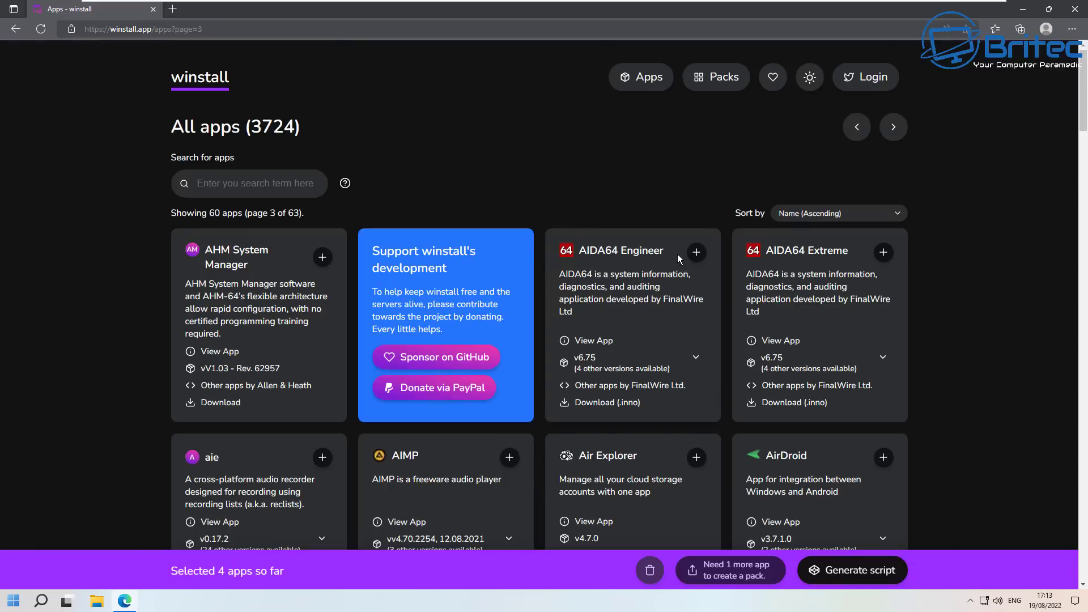
left_click(697, 254)
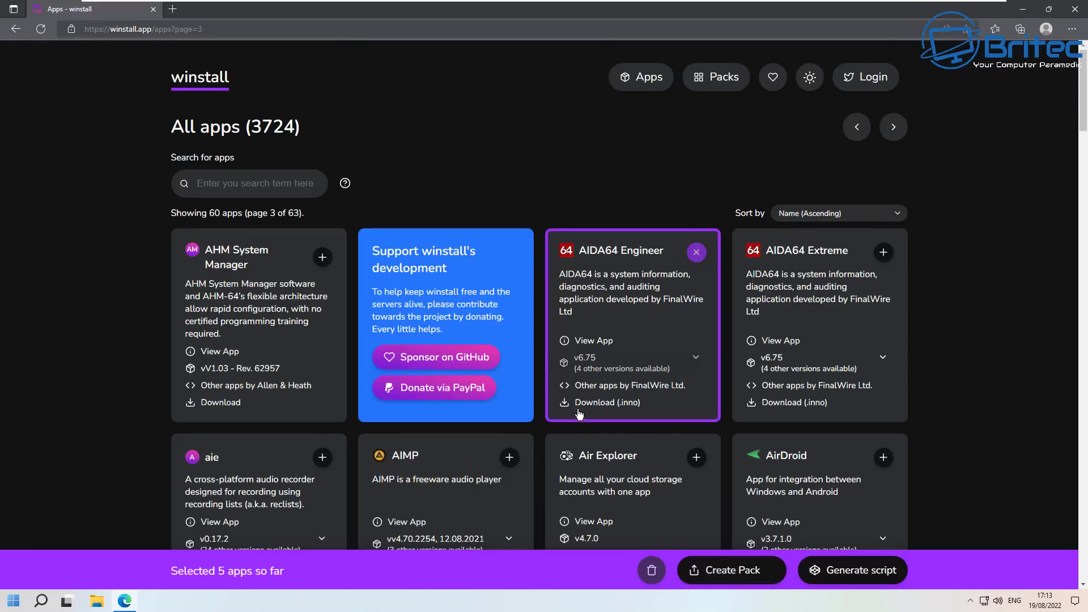
scroll(592, 470, "down", 3)
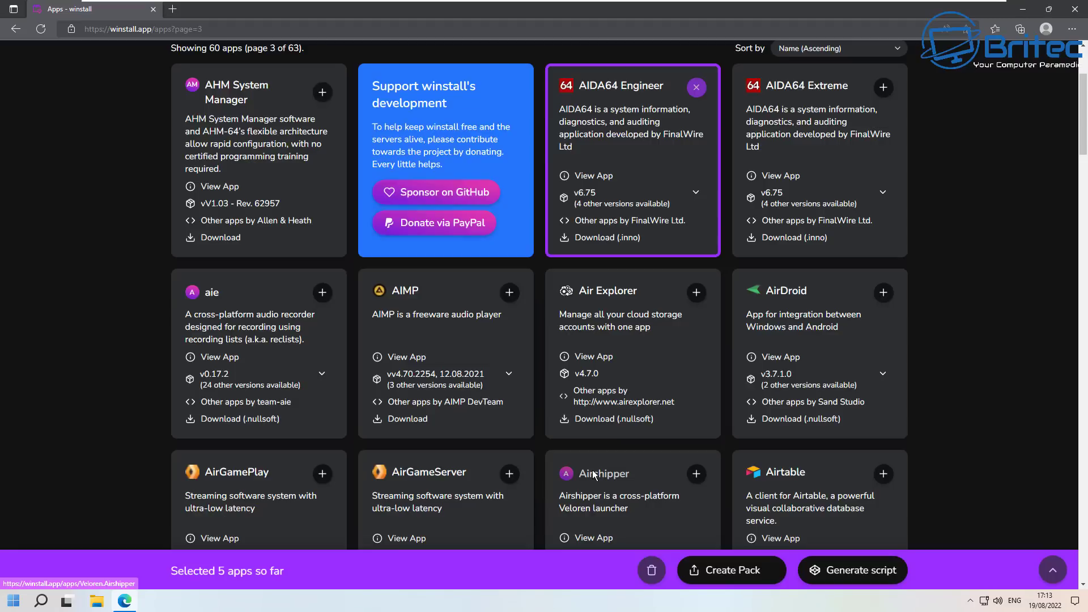
scroll(593, 473, "down", 3)
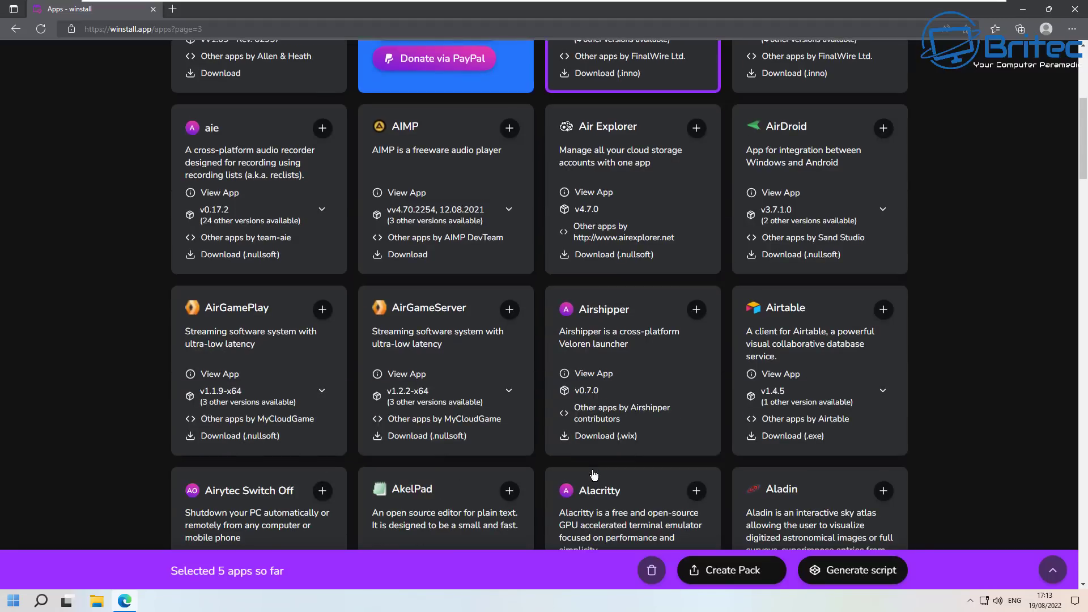
key("Right")
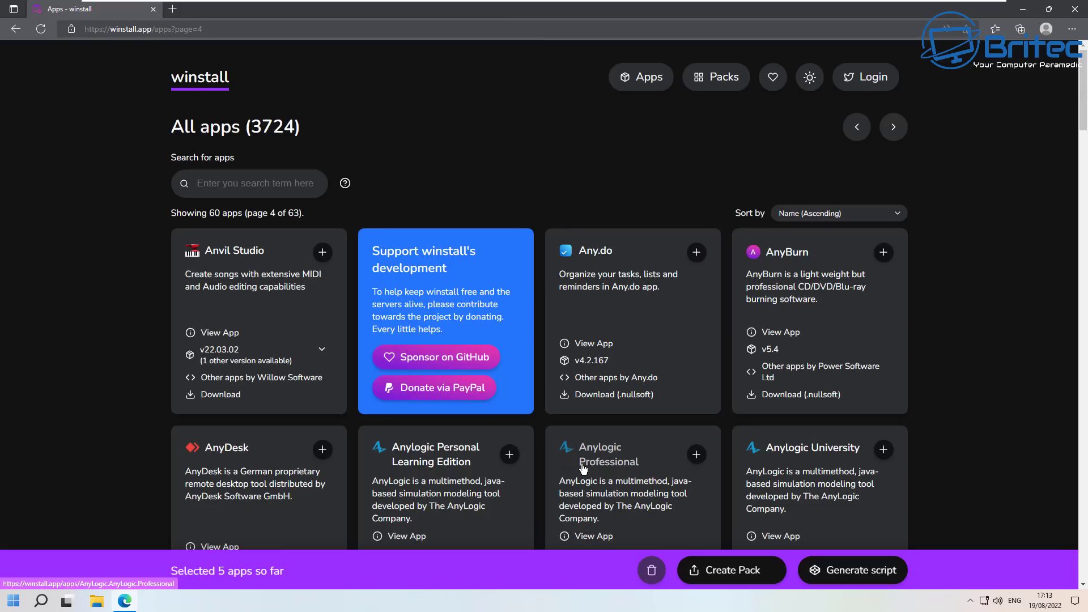
left_click(881, 252)
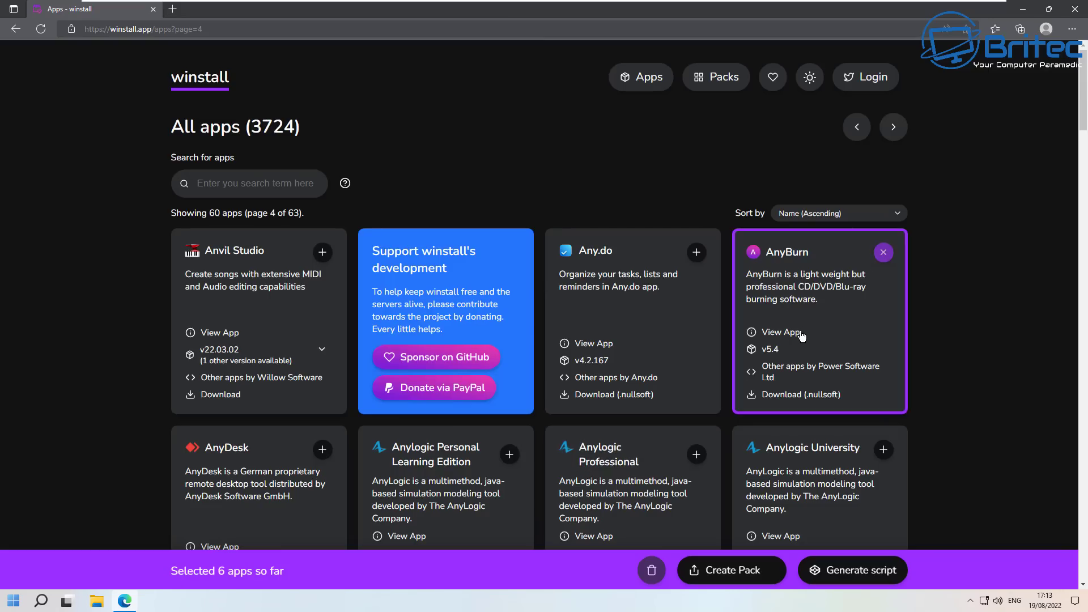
Step: Add AnyDesk, AnyToISO and AOMEI Backupper, bringing the selection to 9 apps
scroll(764, 446, "down", 2)
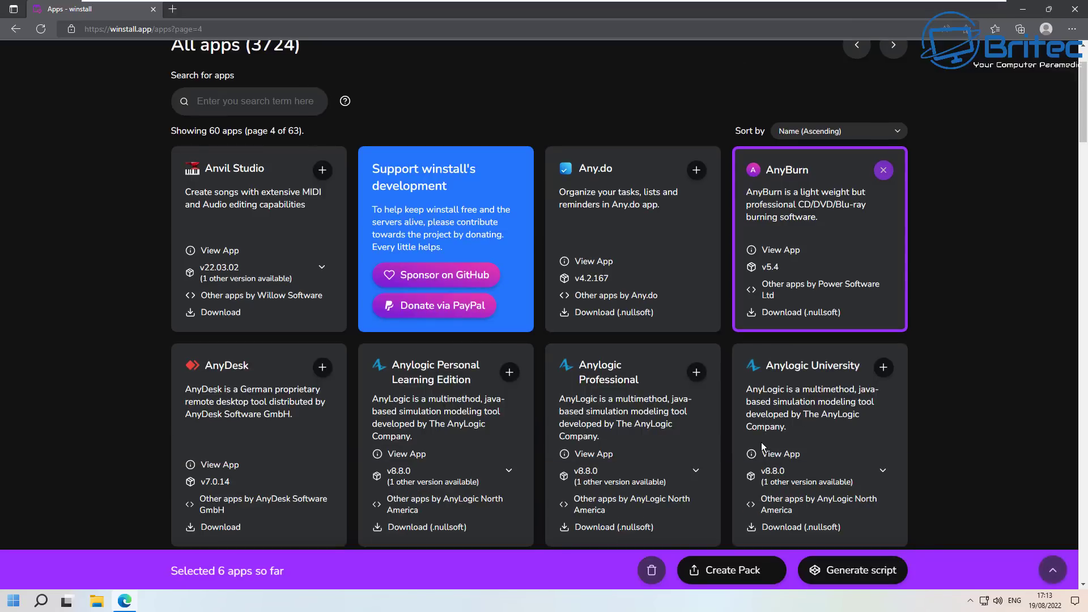
scroll(726, 449, "down", 2)
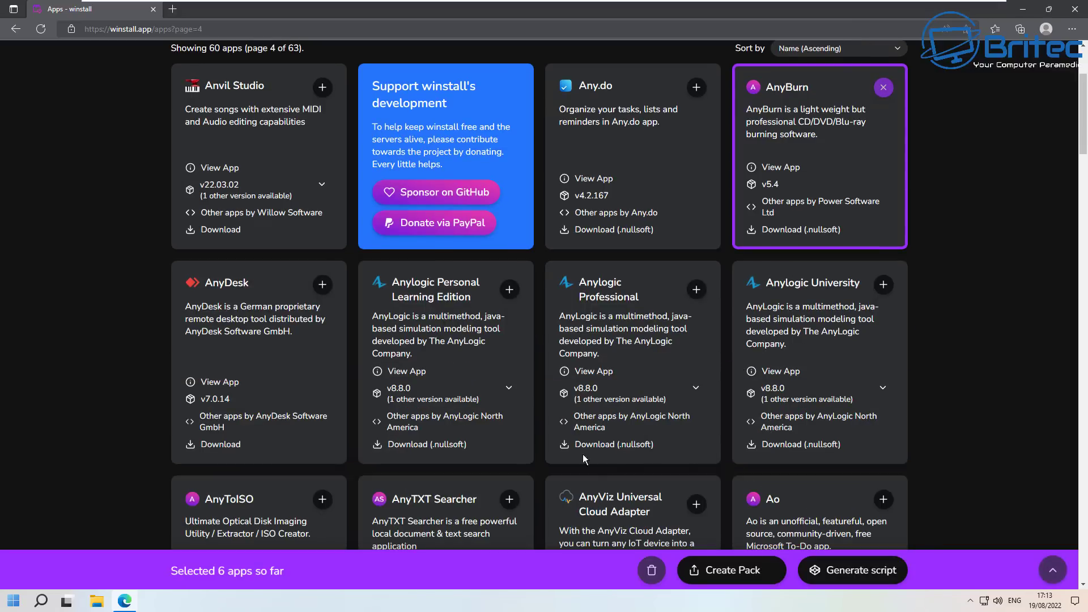
left_click(322, 283)
scroll(379, 434, "down", 3)
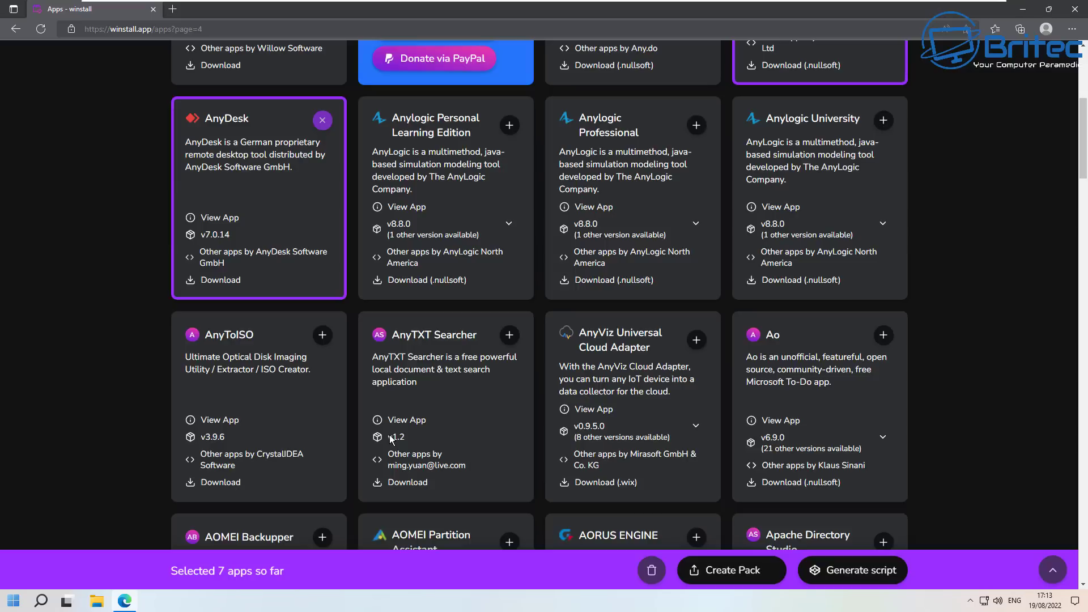
left_click(322, 335)
scroll(625, 438, "down", 3)
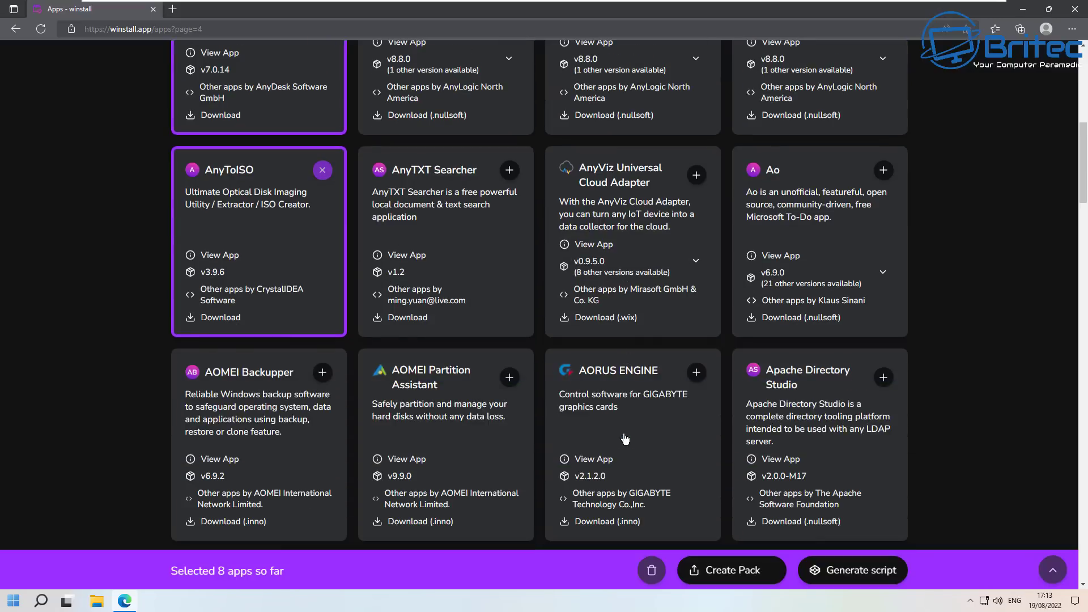
left_click(322, 373)
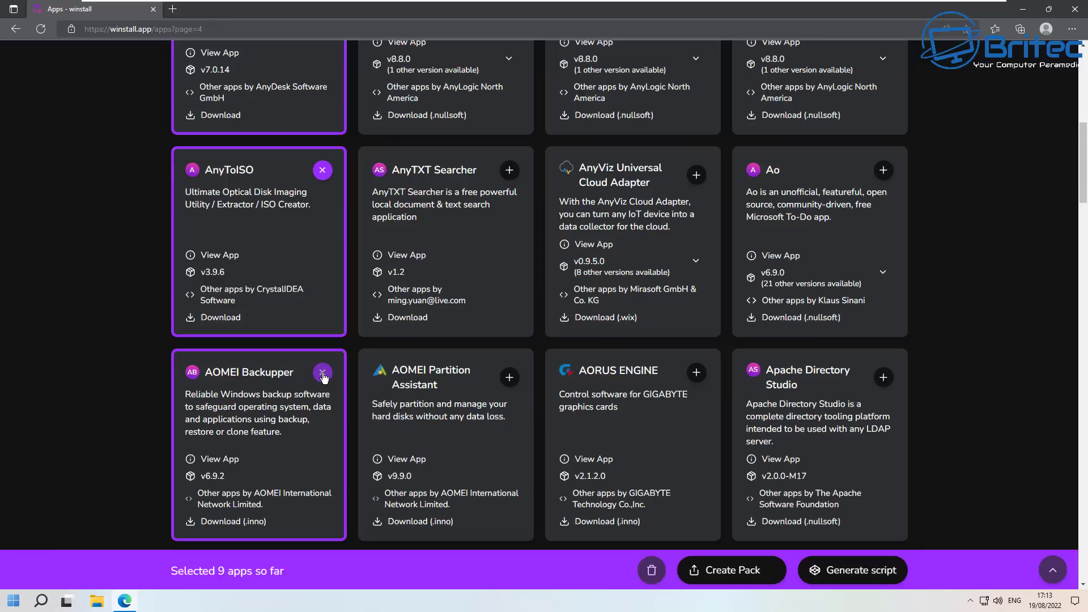
scroll(701, 413, "down", 3)
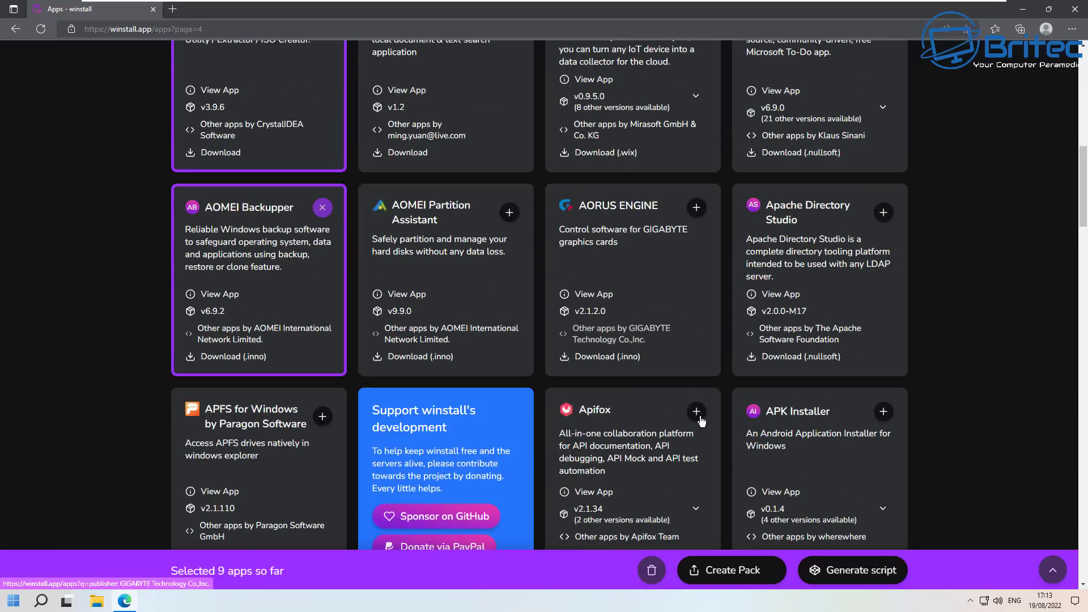
scroll(636, 420, "down", 4)
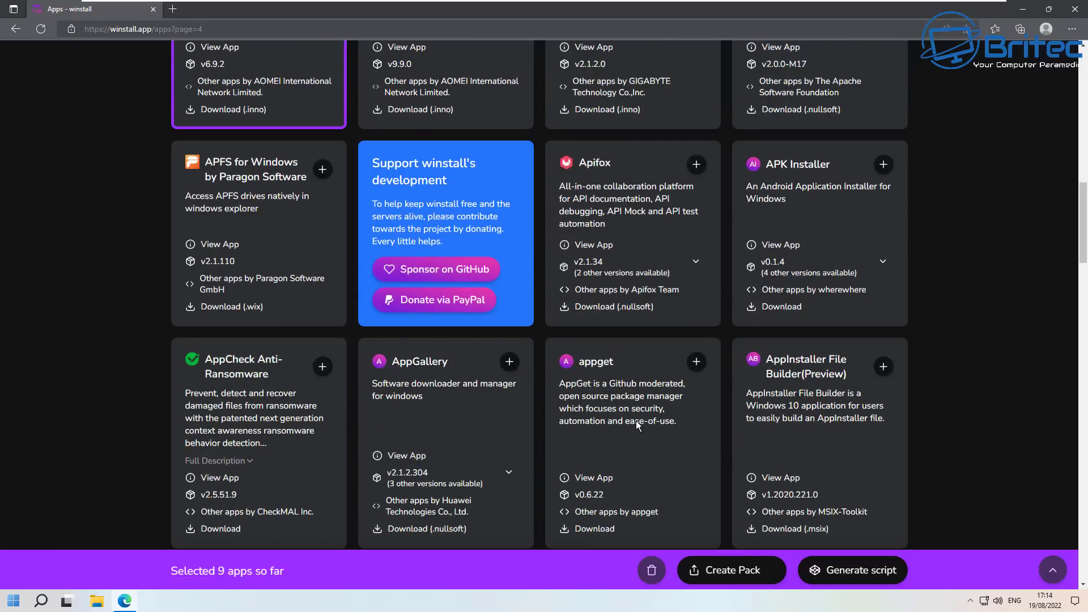
scroll(635, 420, "down", 8)
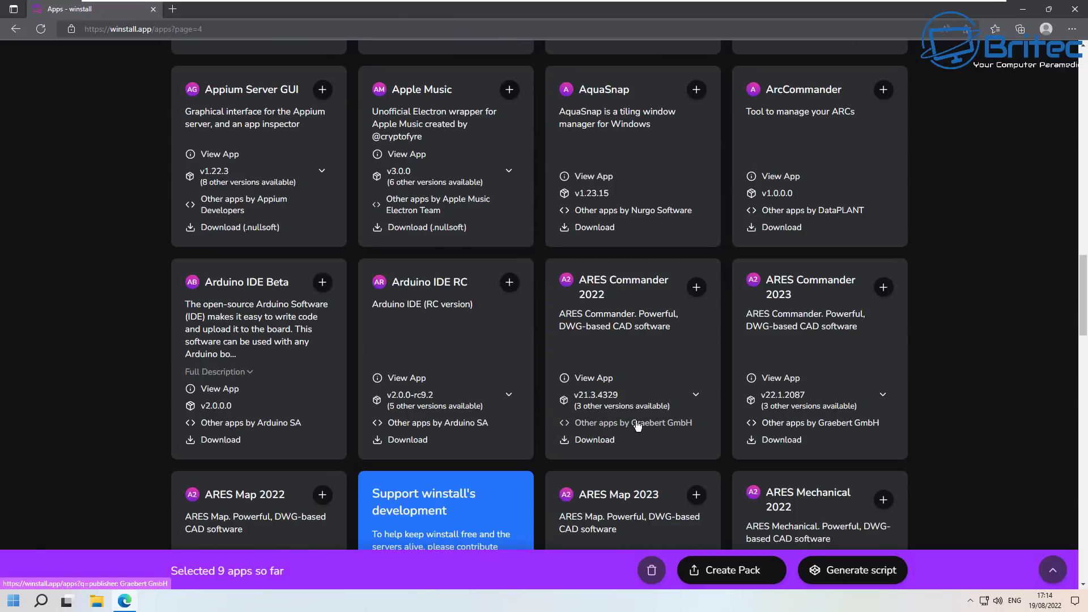
scroll(637, 425, "down", 4)
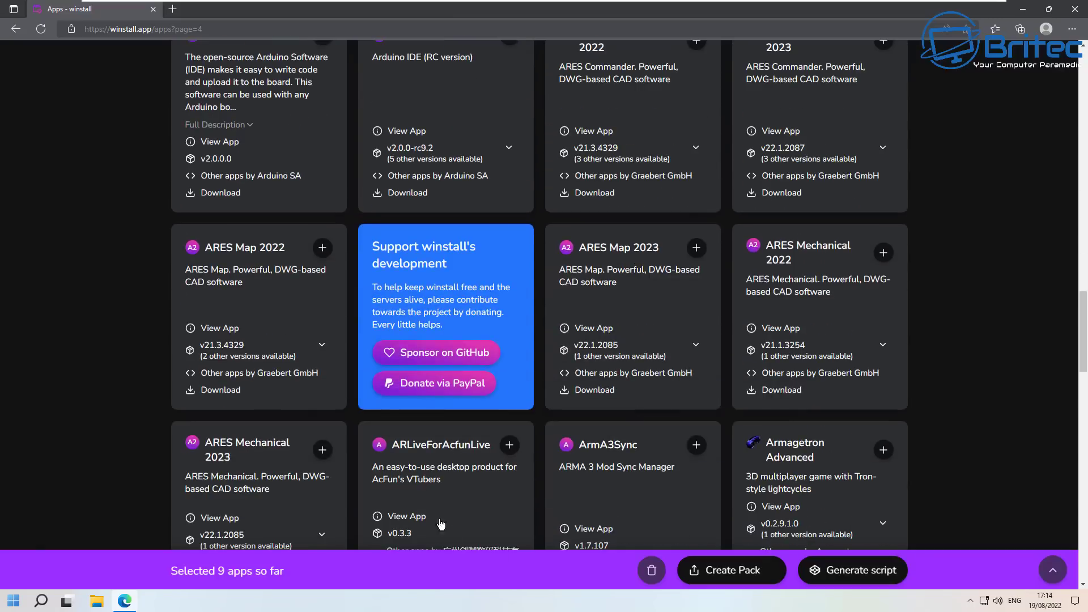
Step: Generate the install script, download it as winstall-3885.bat and keep the file despite Edge's warning
left_click(847, 573)
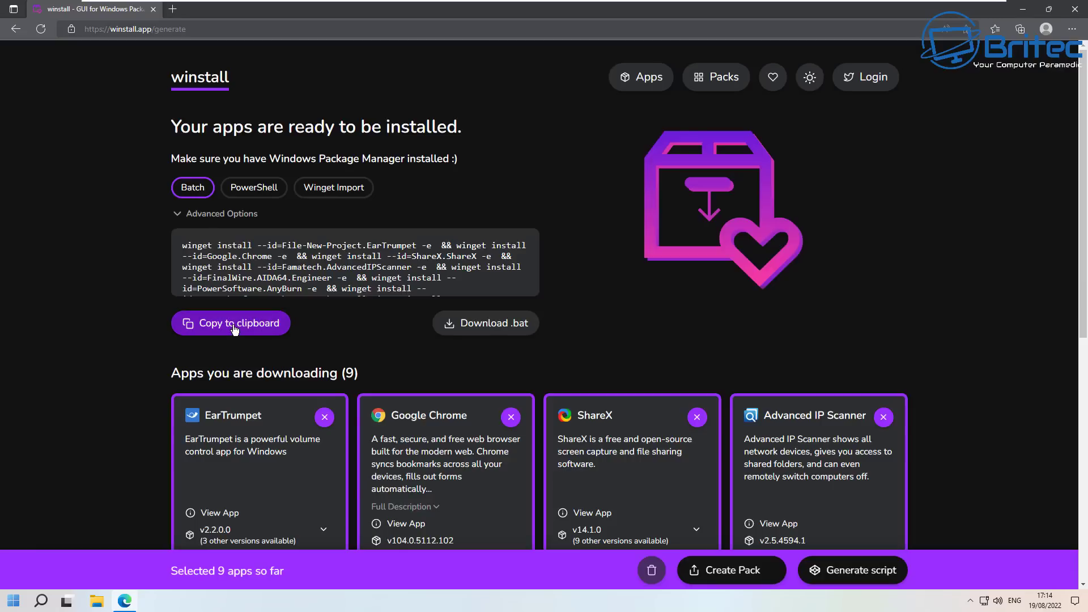
left_click(490, 331)
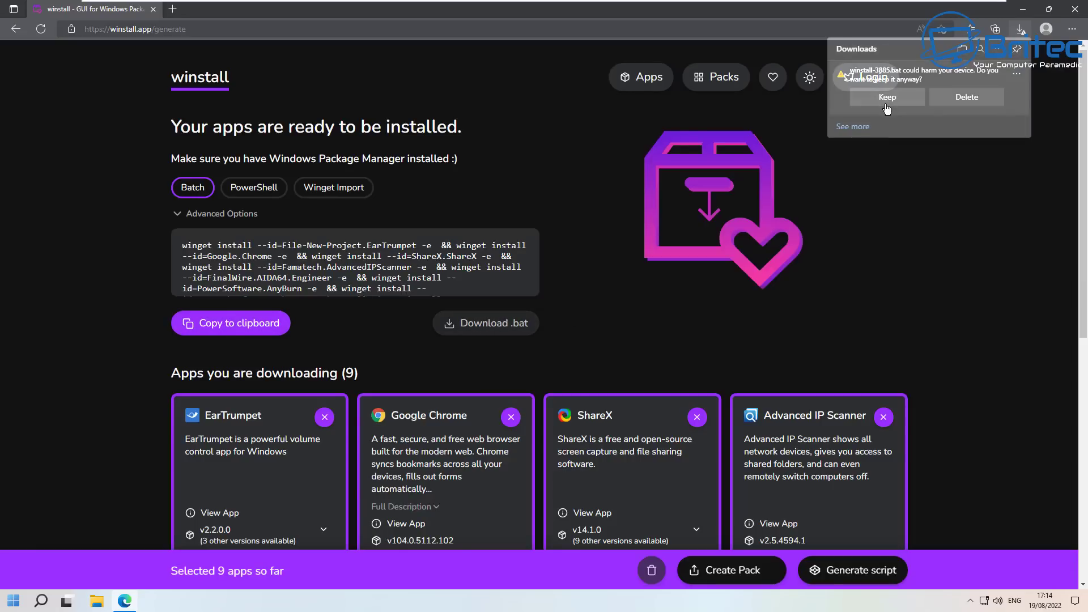
left_click(887, 97)
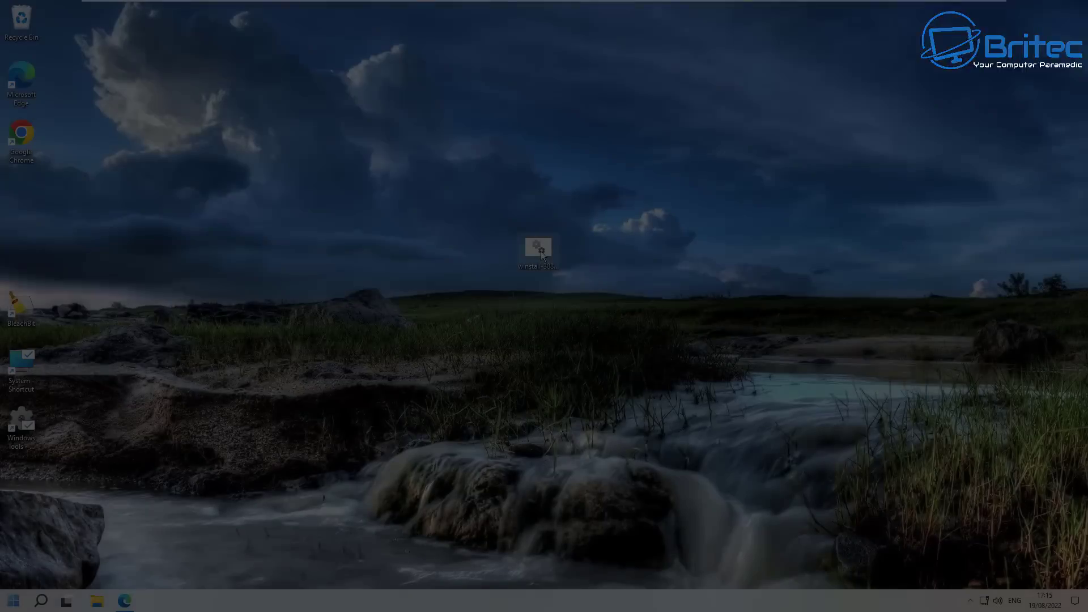
right_click(540, 250)
Step: Open winstall-3885.bat in Notepad, read its winget install commands, then close Notepad
left_click(566, 273)
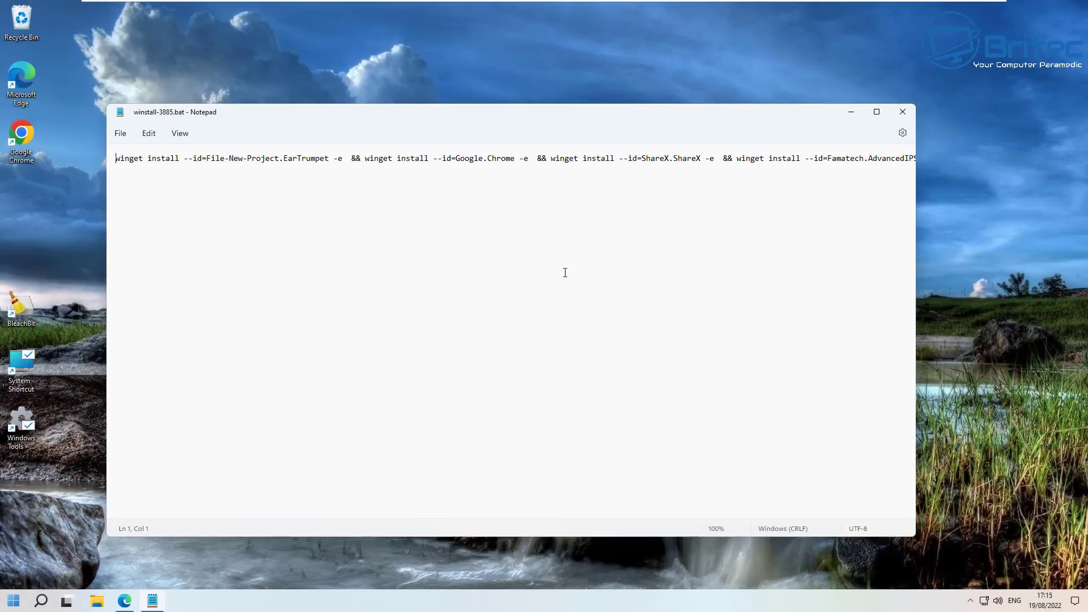
left_click(905, 111)
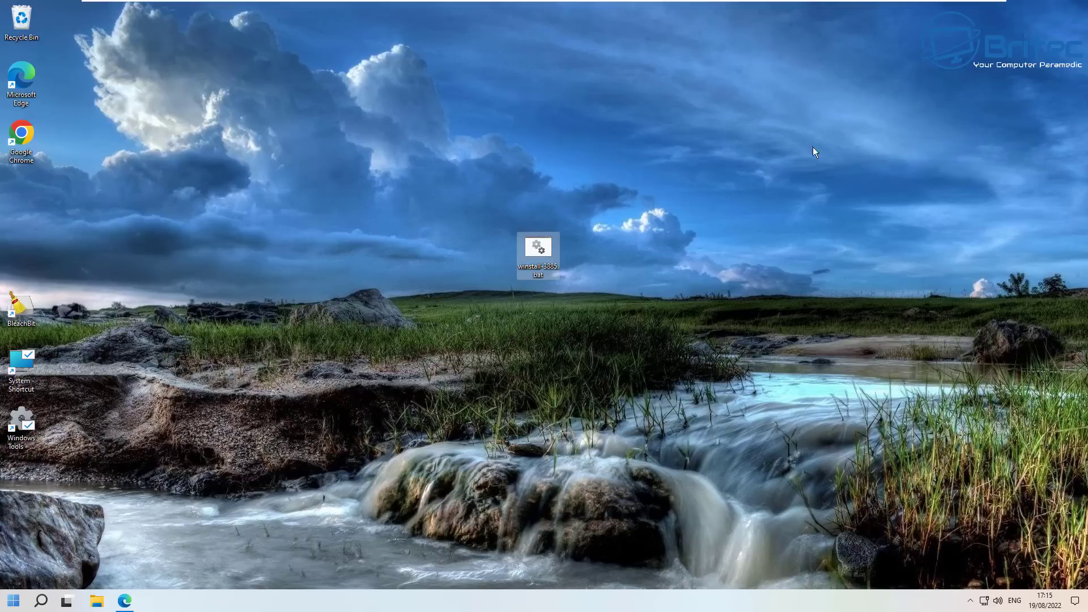
Step: Run winstall-3885.bat in Command Prompt and accept the source agreement terms with y
double_click(545, 246)
left_click_drag(430, 99, 596, 128)
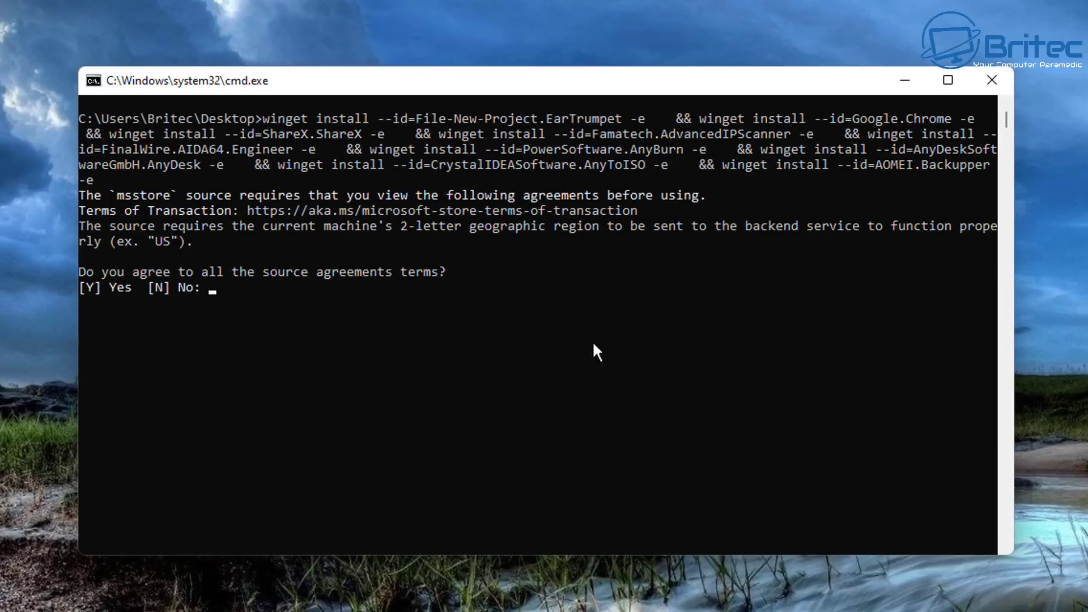
type("y")
key("Return")
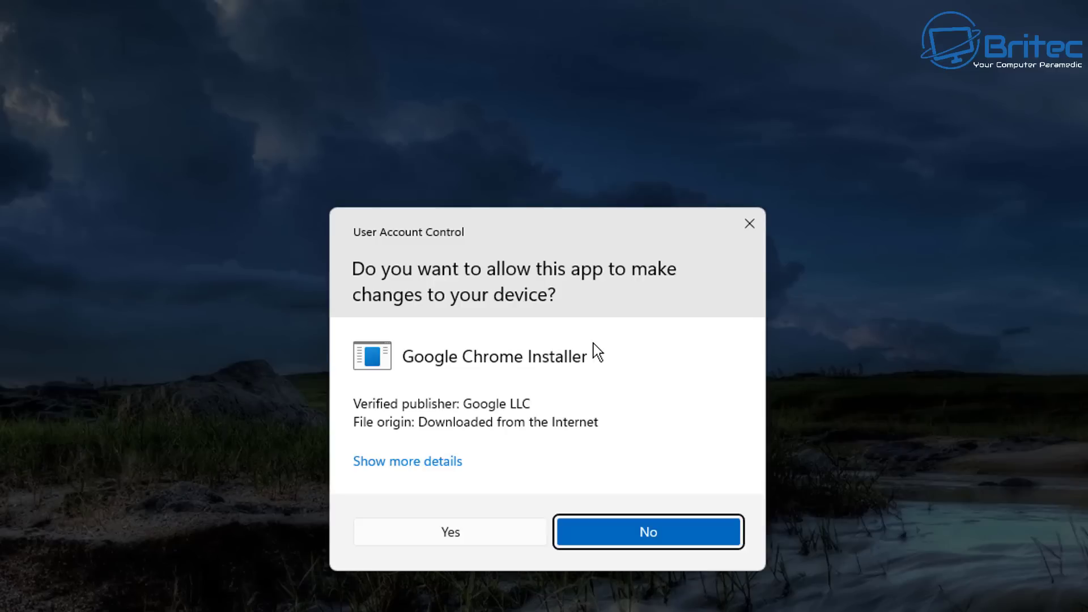
Step: Approve the Chrome, ShareX and Advanced IP Scanner installers and close the launched ShareX and Advanced IP Scanner windows
left_click(465, 531)
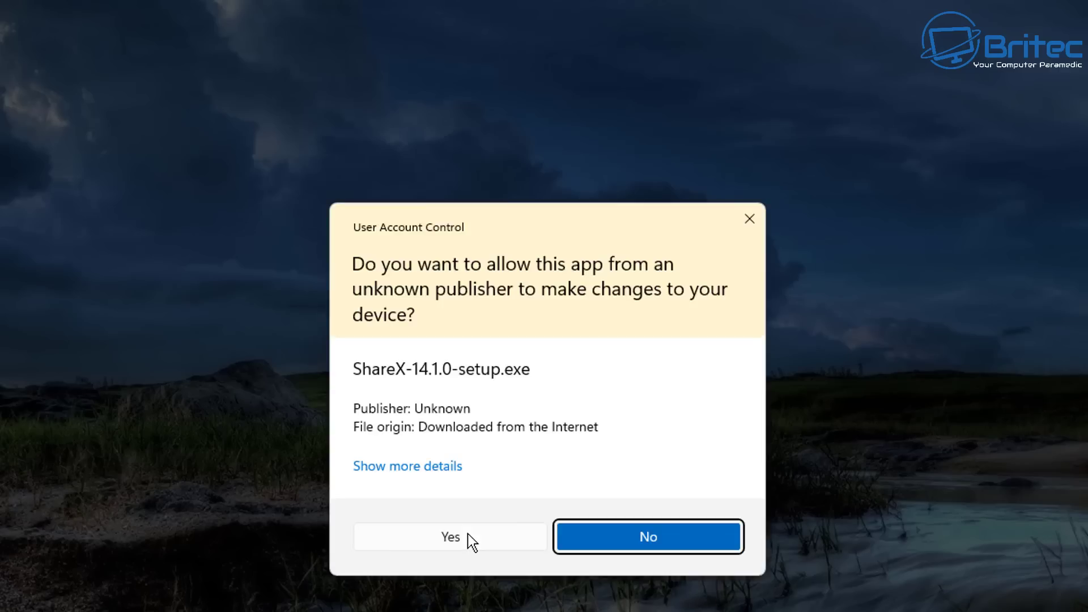
left_click(467, 535)
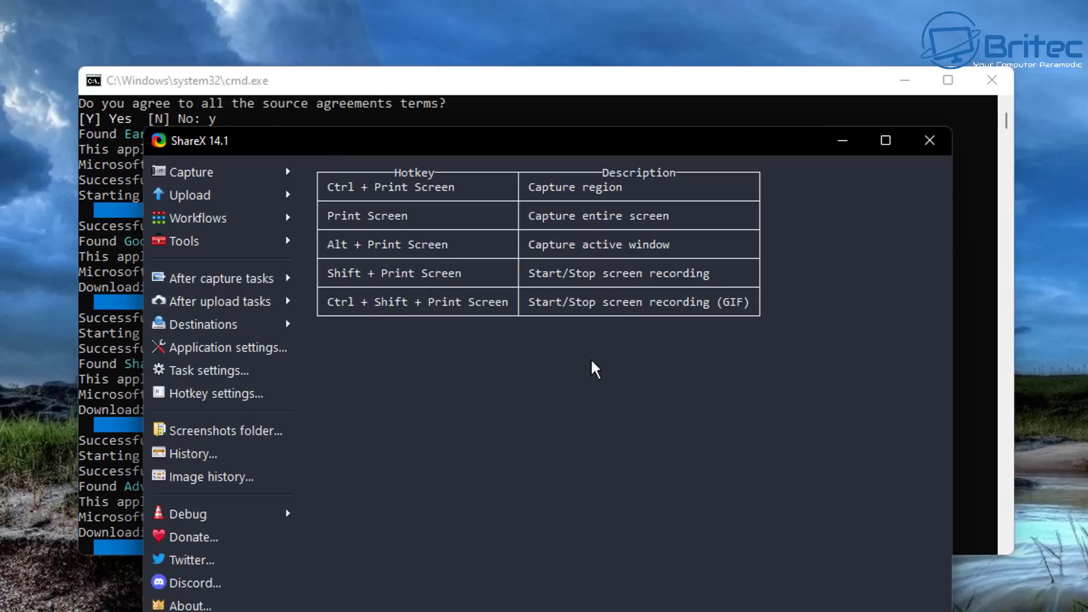
left_click(930, 140)
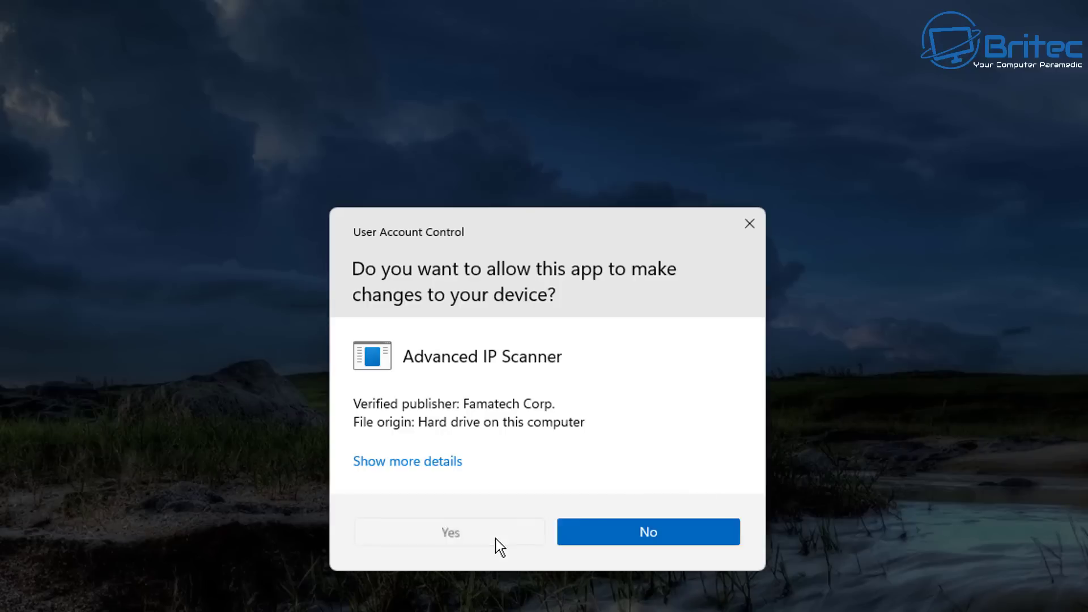
left_click(495, 538)
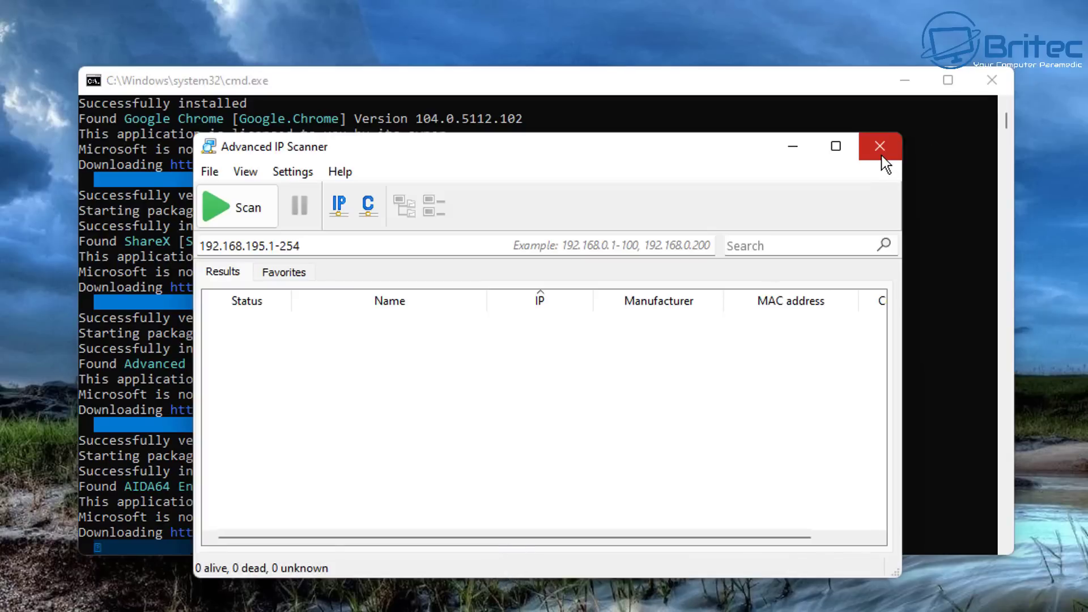
left_click(880, 147)
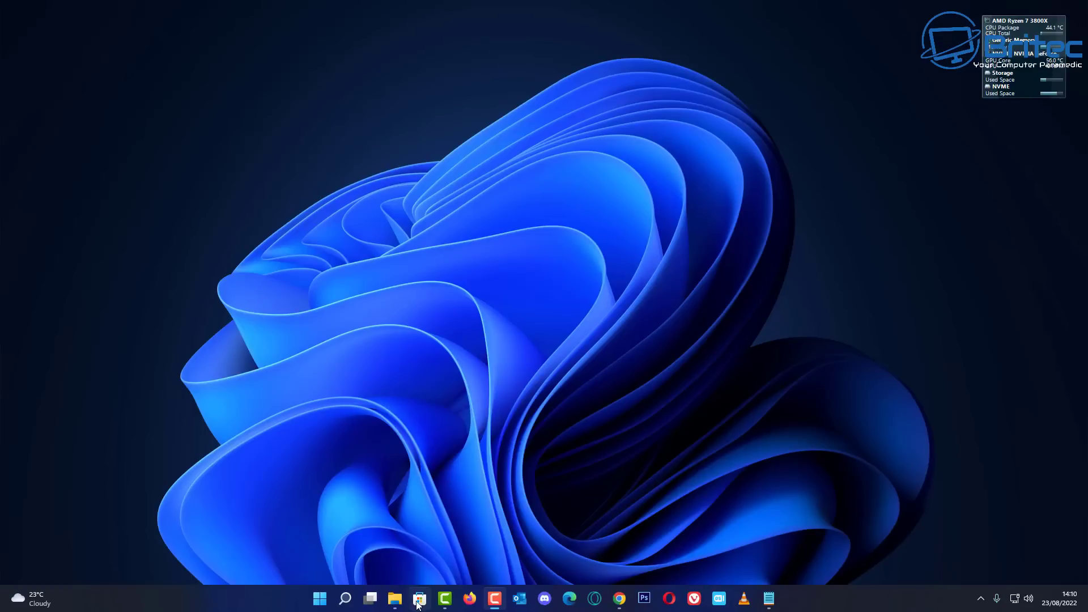
Step: Search Microsoft Store for 'app installer', open the App Installer page to confirm it's installed, then close the Store
left_click(419, 598)
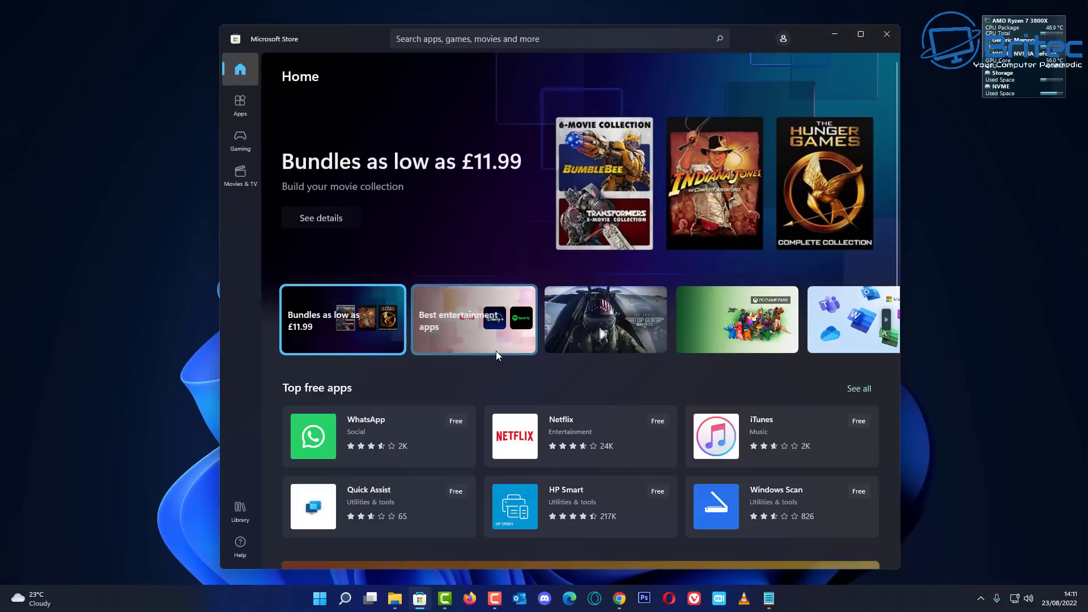
left_click(420, 41)
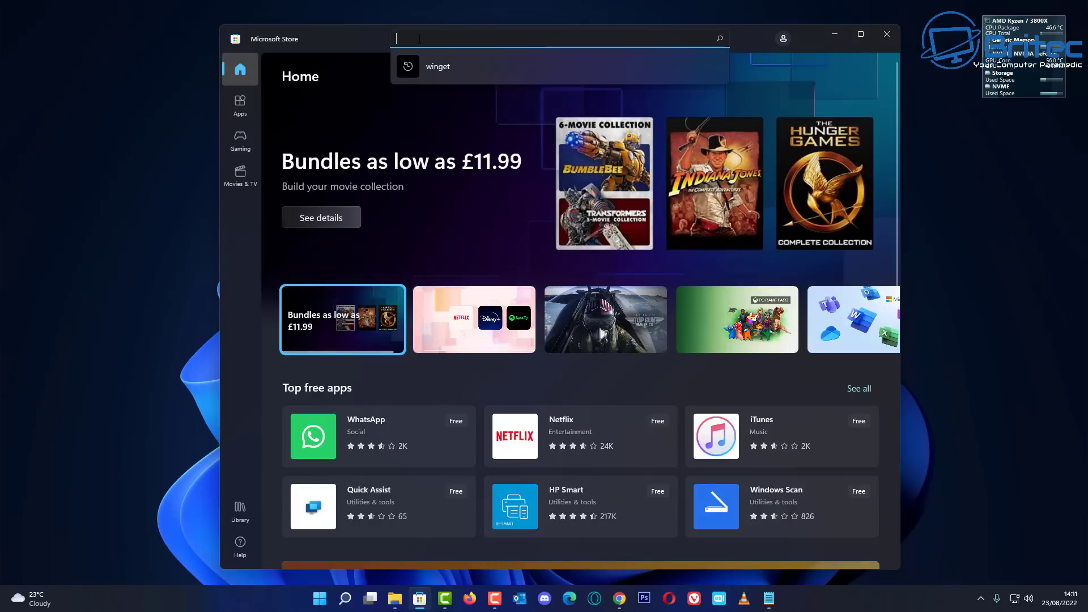
type("app")
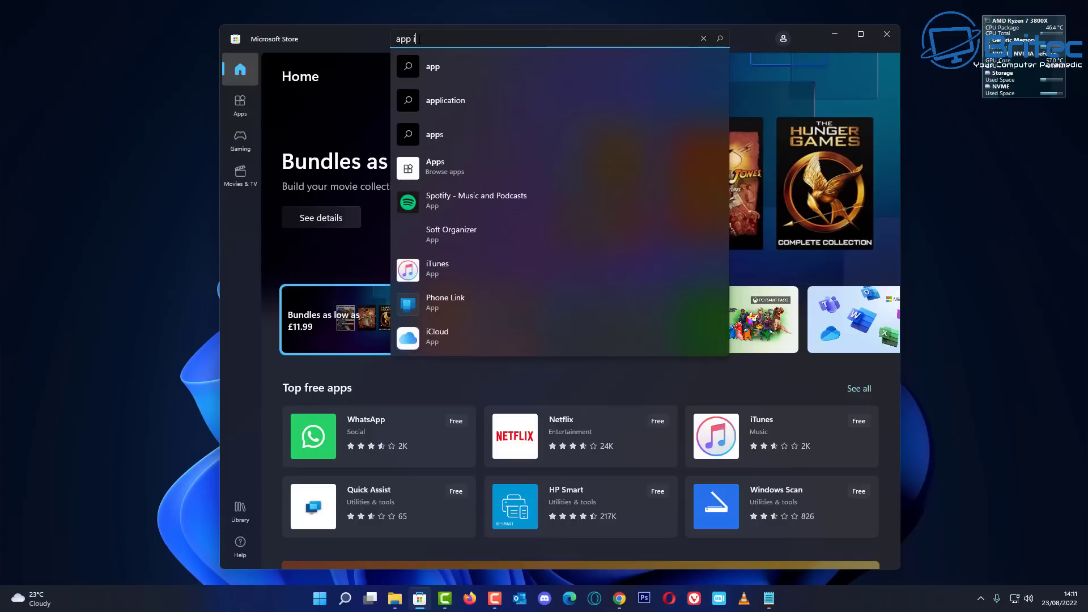
type(" installer")
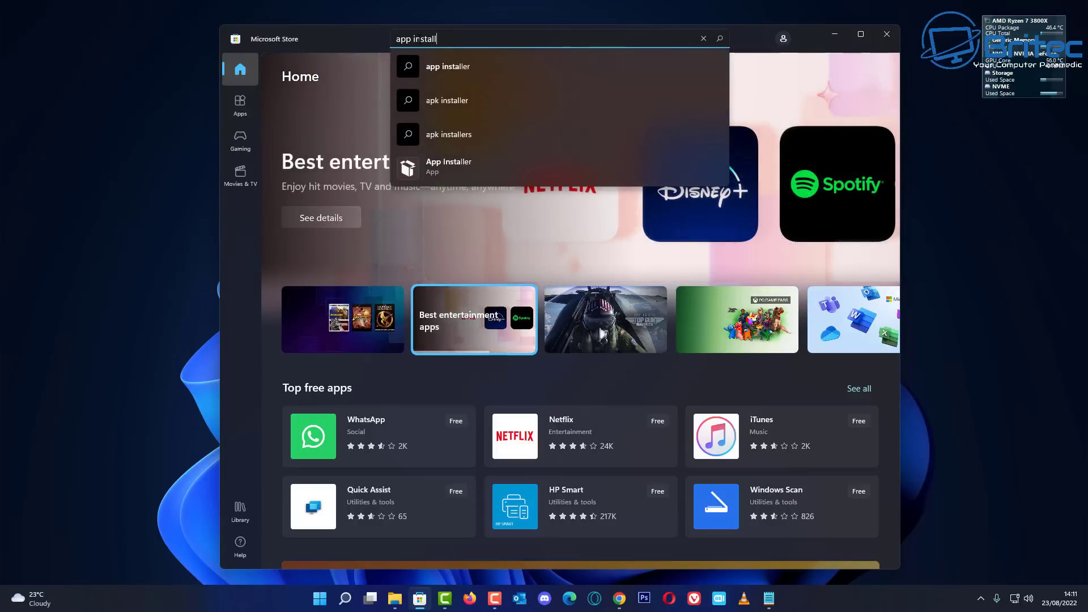
left_click(445, 68)
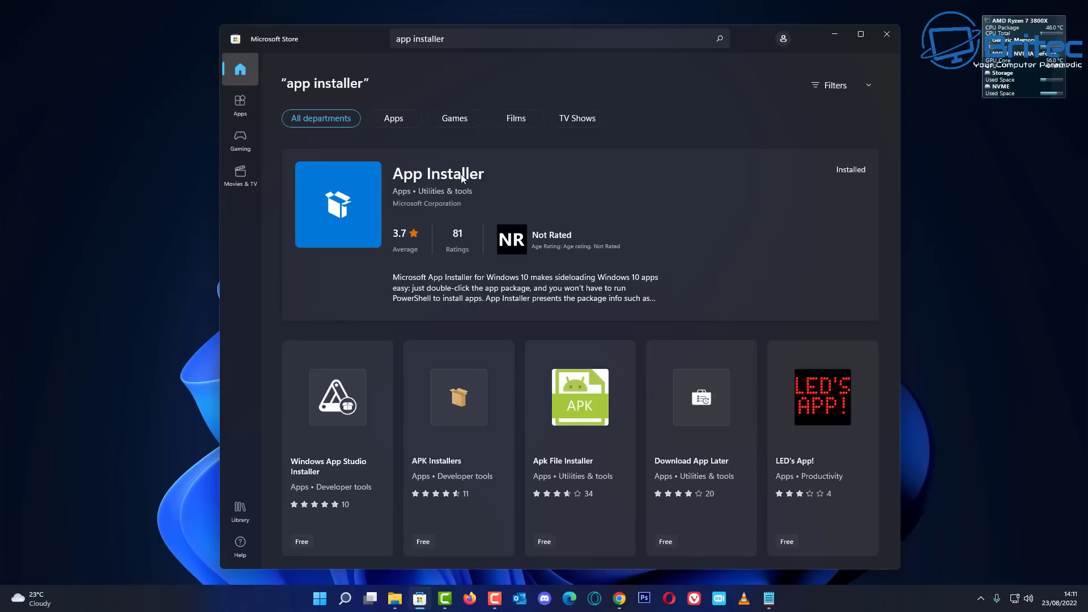
left_click(657, 180)
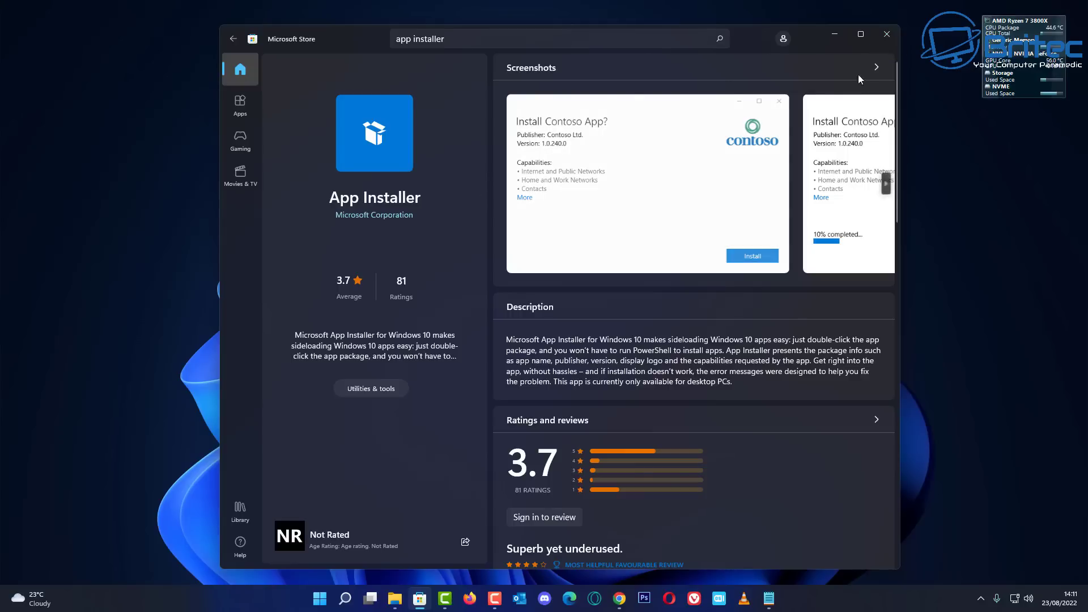
left_click(886, 34)
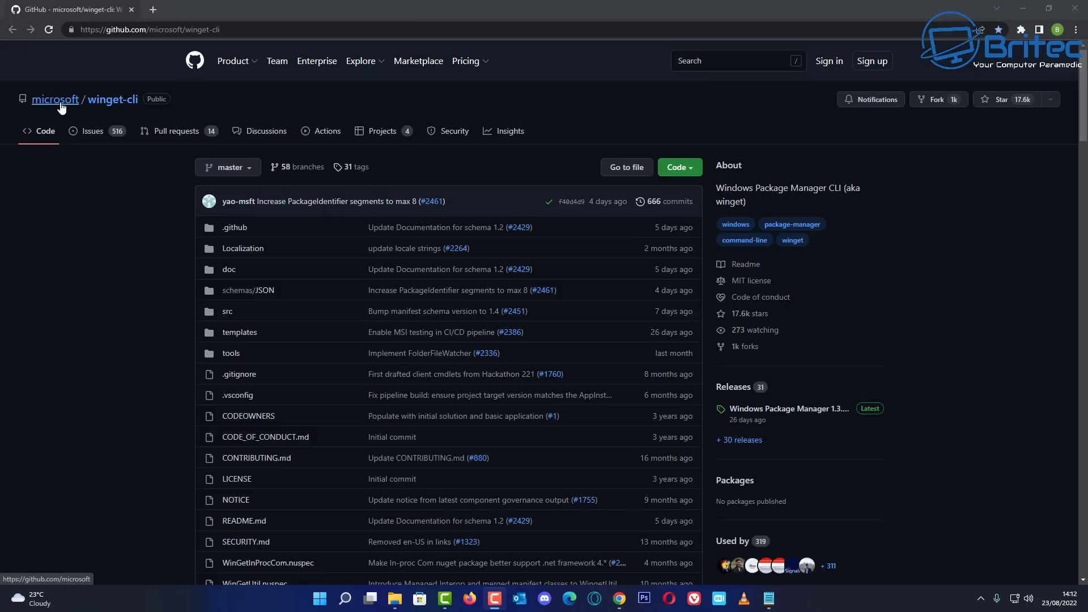
Step: Open the winget-cli v1.3.2091 release notes on GitHub and scroll through them
mouse_move(74, 104)
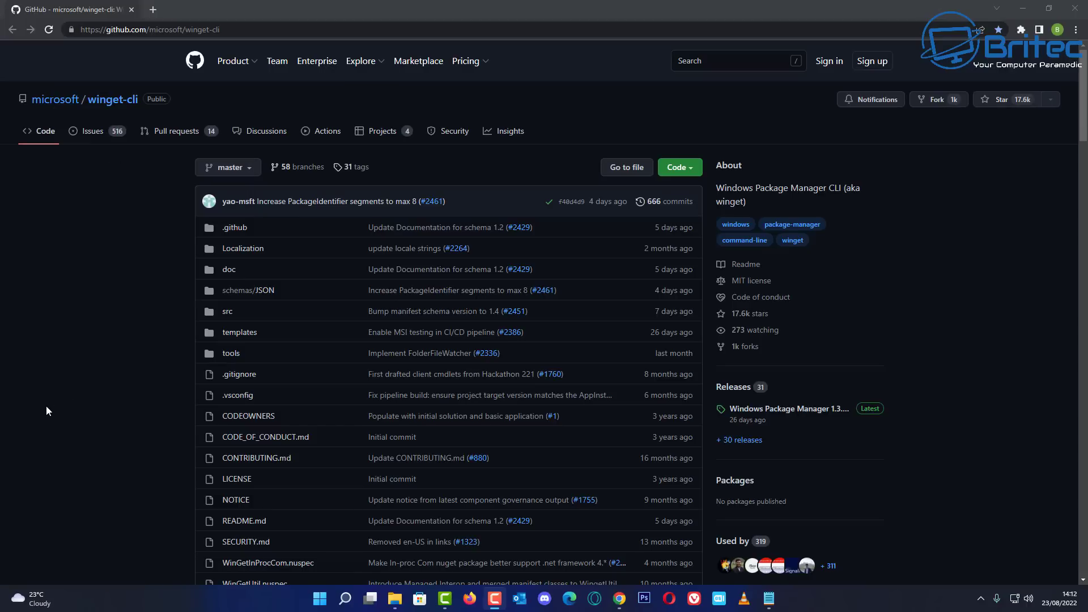
left_click(869, 412)
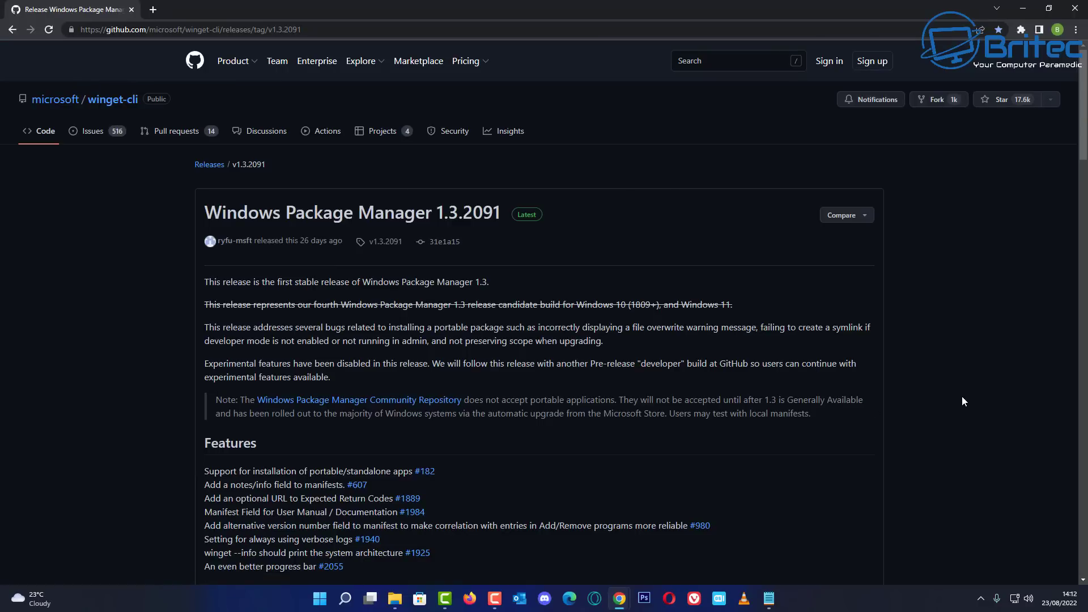
scroll(961, 401, "down", 3)
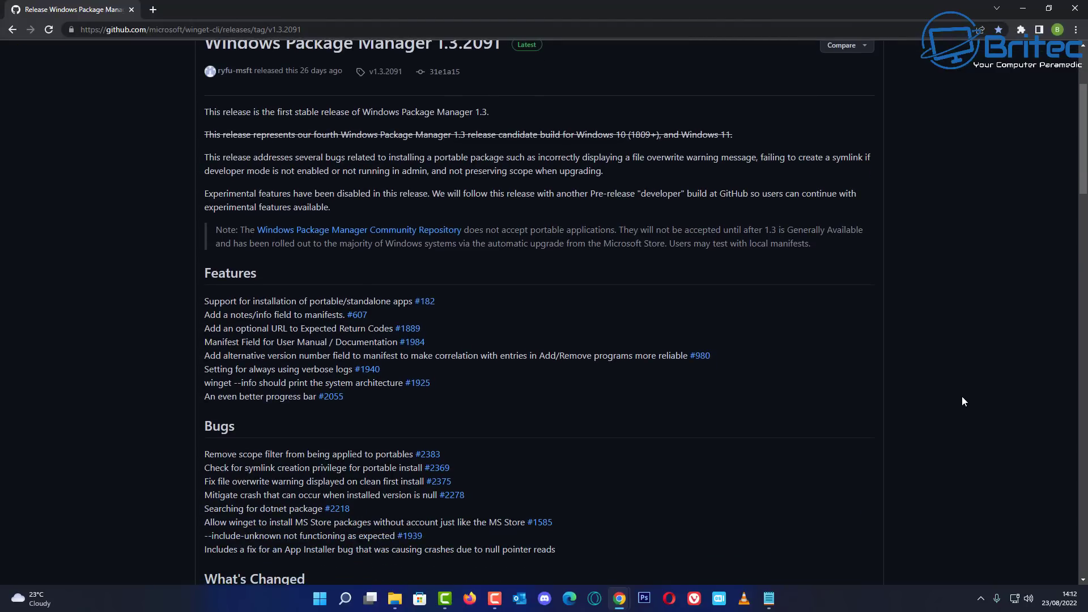
scroll(473, 376, "down", 9)
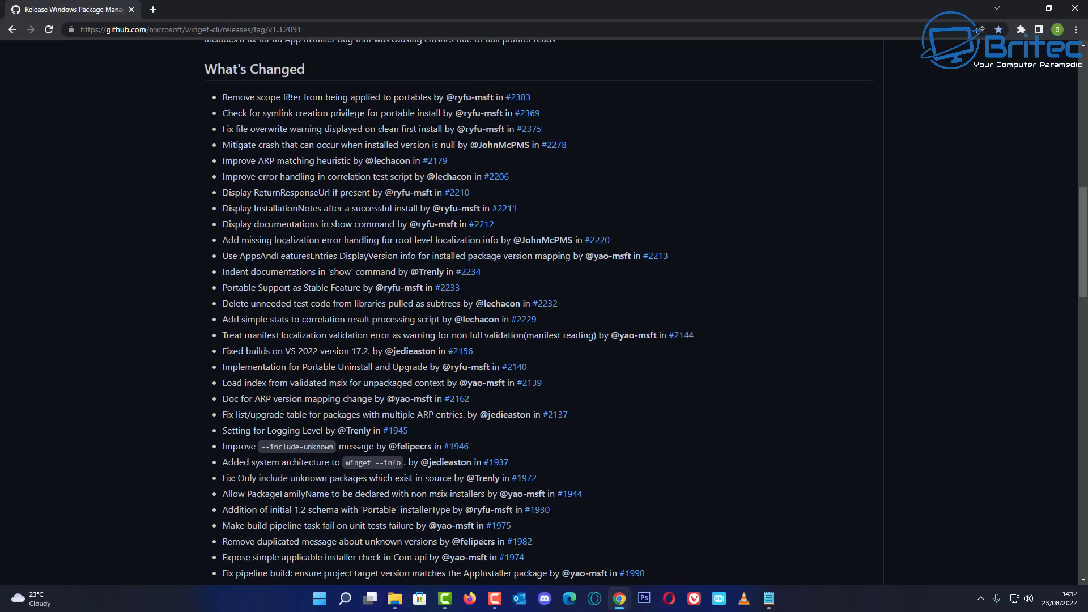
scroll(307, 309, "down", 2)
scroll(306, 309, "down", 14)
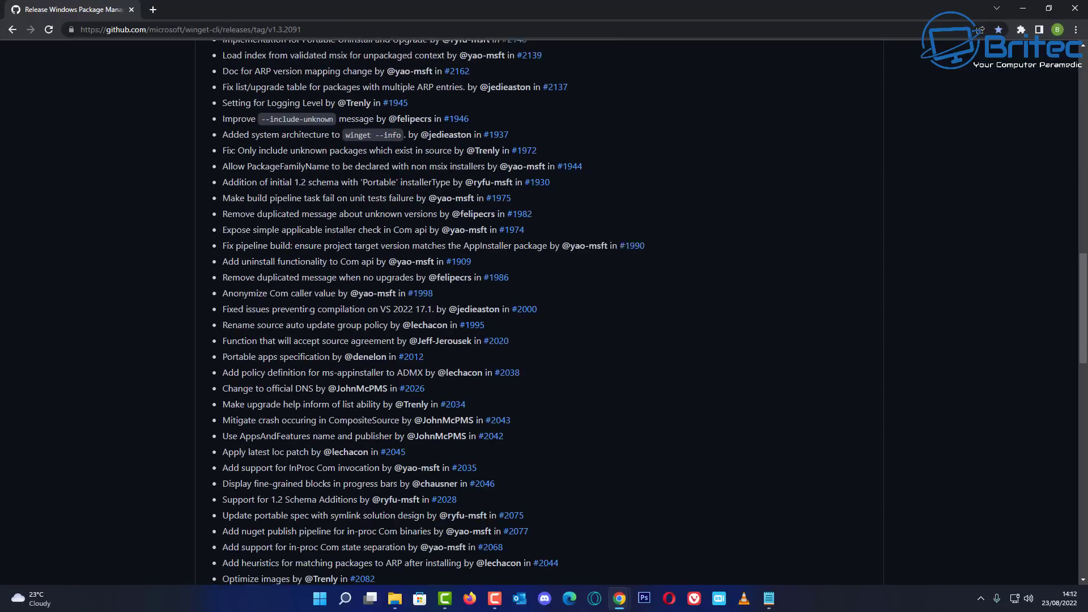
scroll(307, 317, "down", 8)
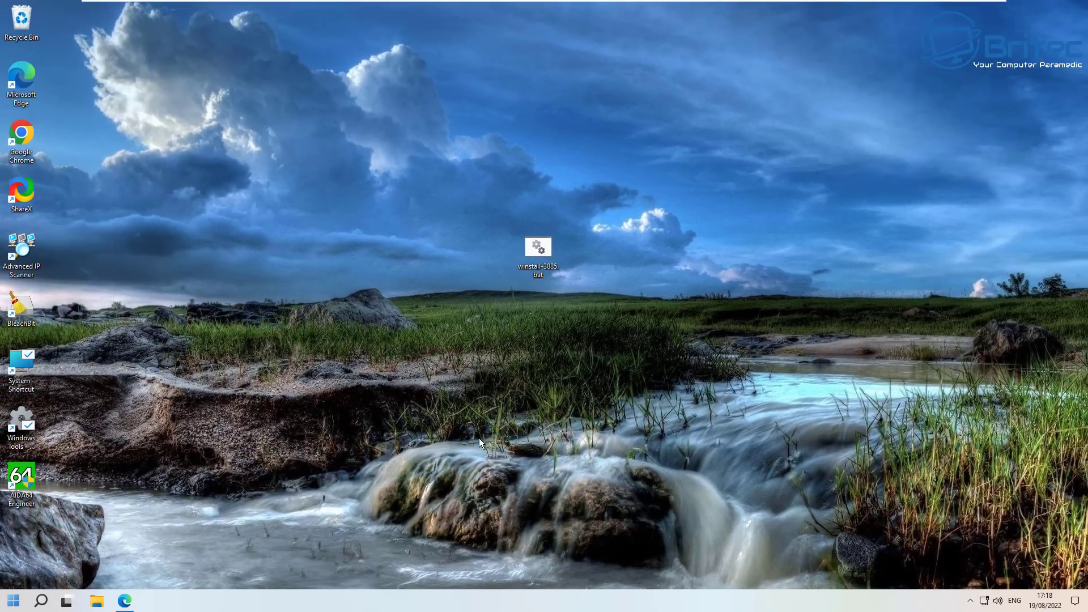
Step: Go back to the winstall home page in Edge and scroll down to the Featured Packs
left_click(128, 604)
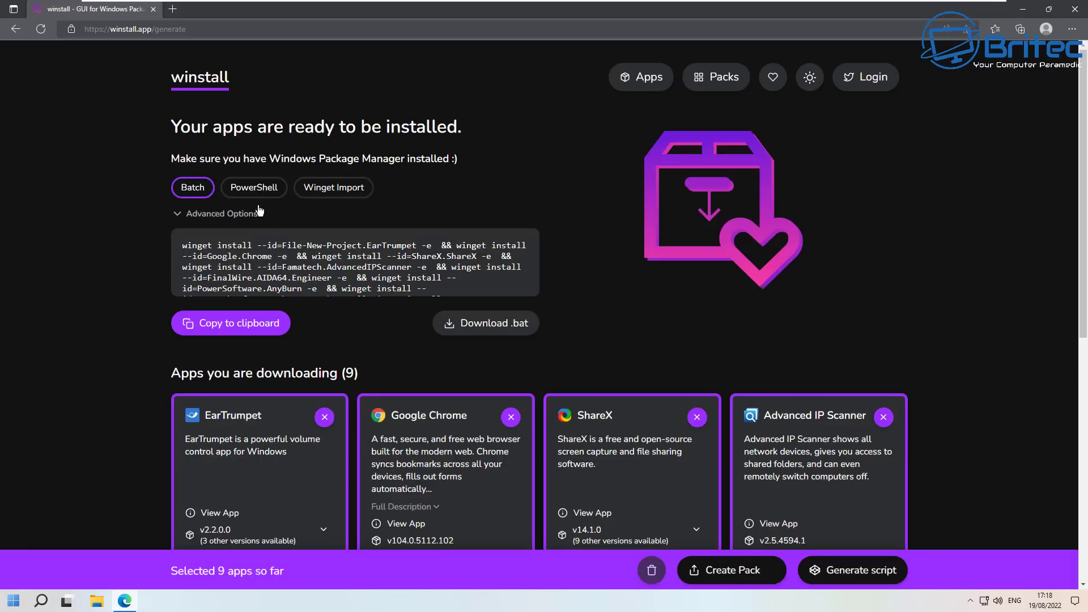
left_click(203, 84)
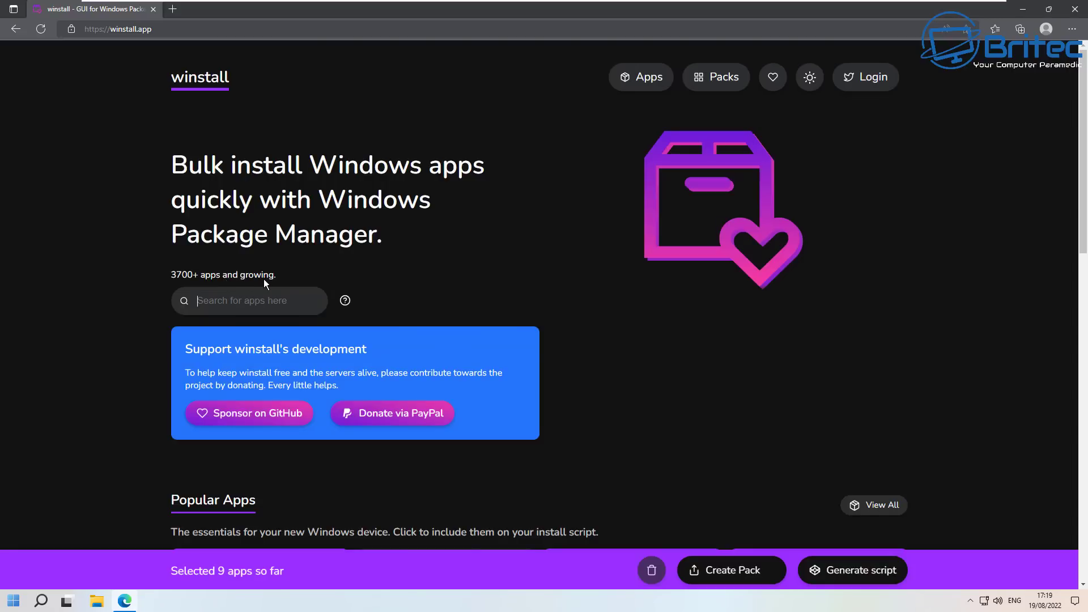
left_click(264, 299)
scroll(932, 519, "down", 3)
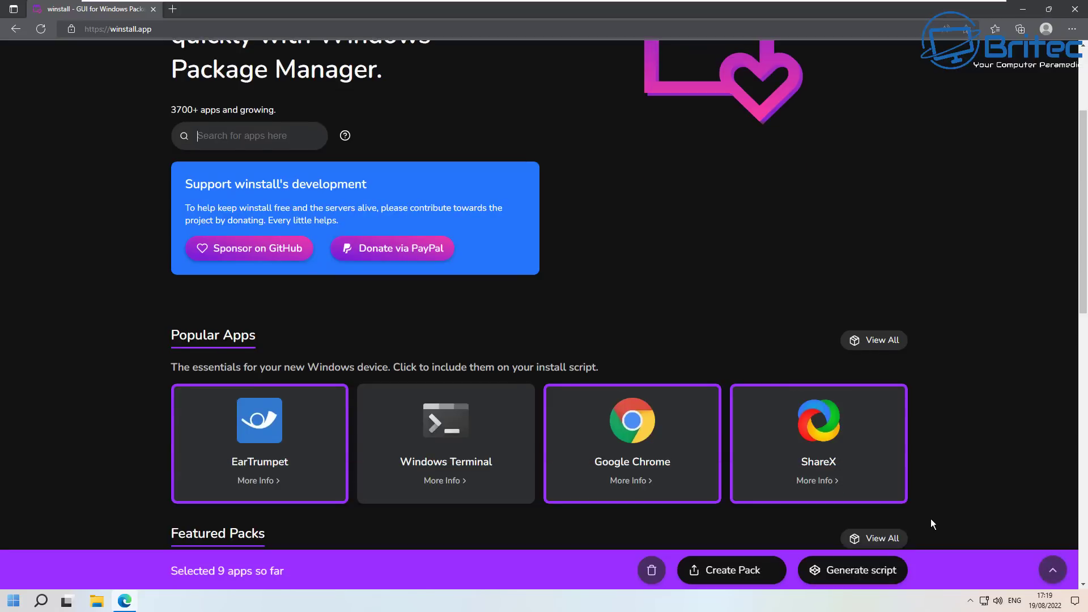
scroll(929, 516, "down", 6)
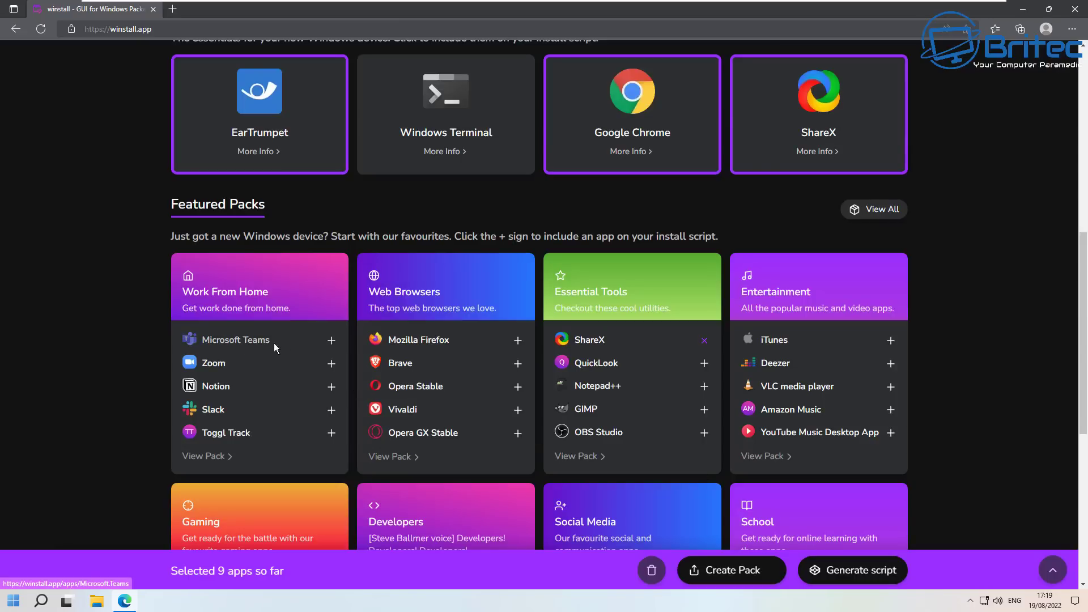
scroll(713, 385, "down", 3)
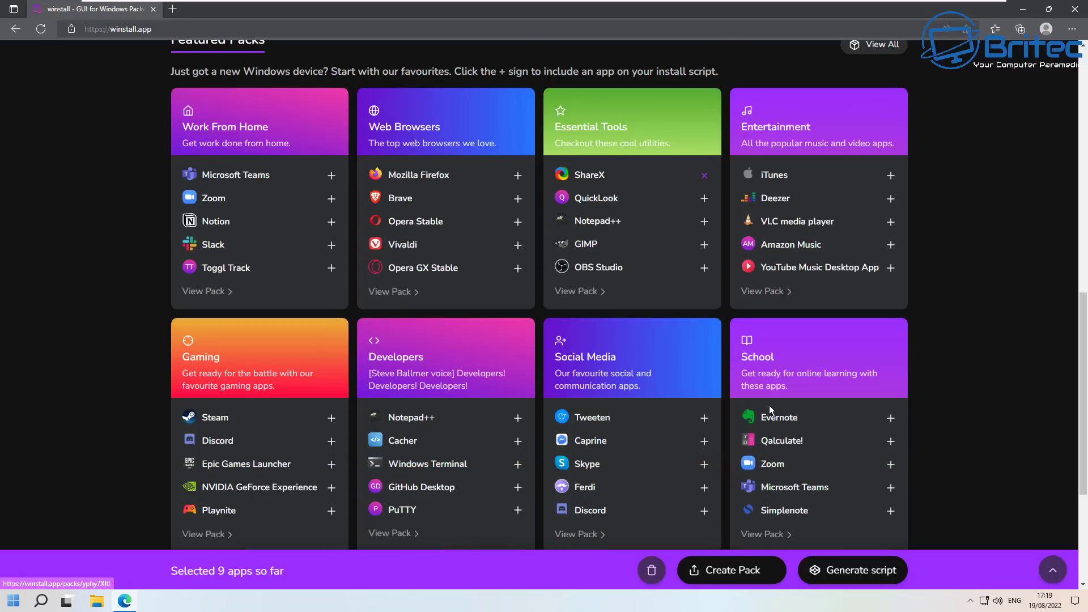
scroll(770, 406, "down", 3)
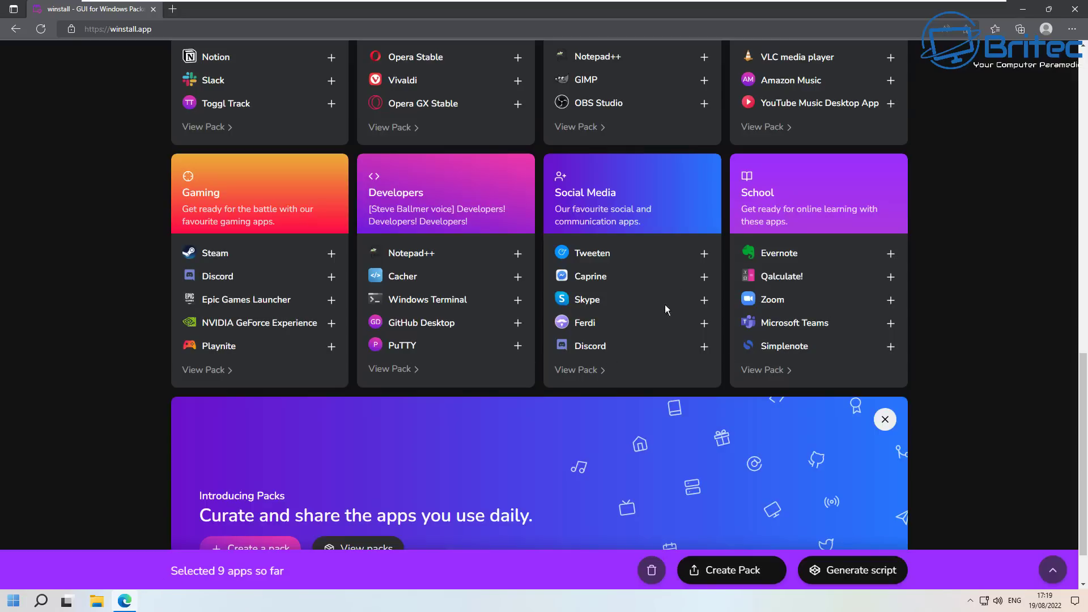
scroll(691, 425, "down", 1)
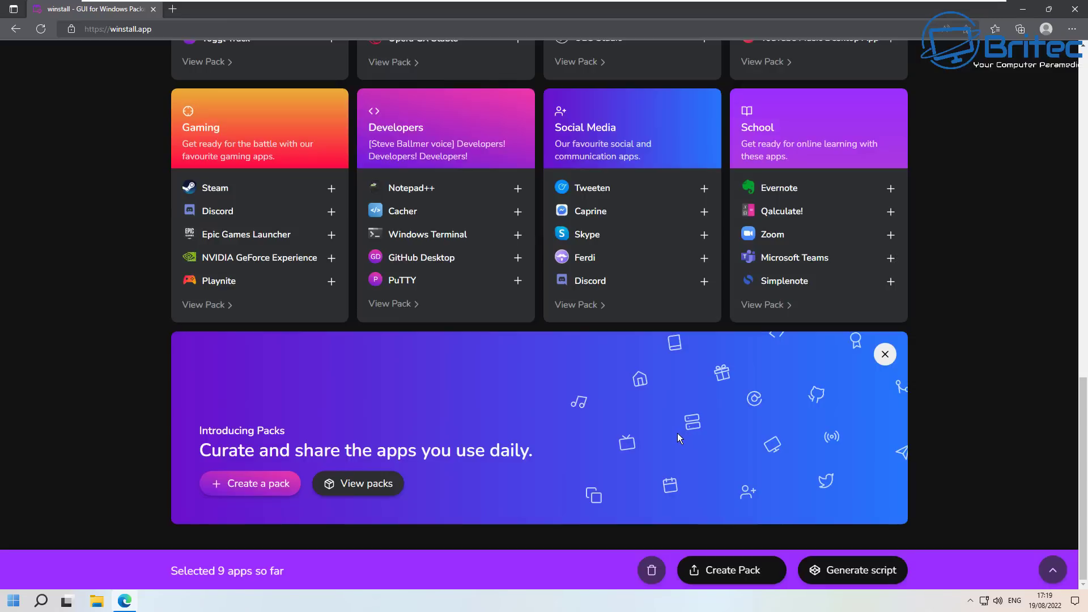
Step: Add Discord, Steam, Notepad++ and Epic Games Launcher to the selection
left_click(332, 213)
left_click(332, 189)
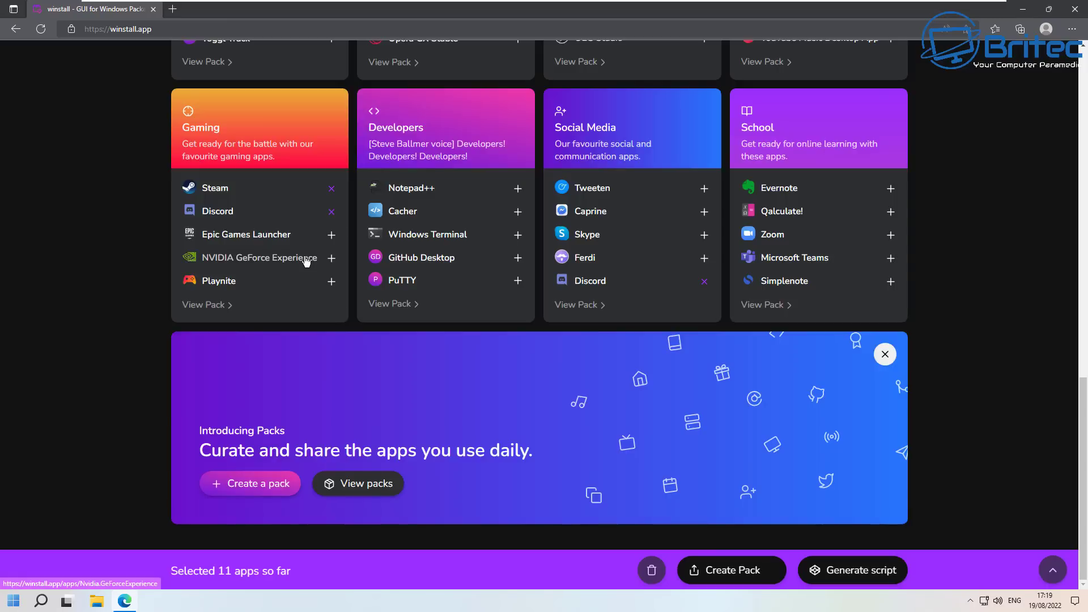
left_click(517, 188)
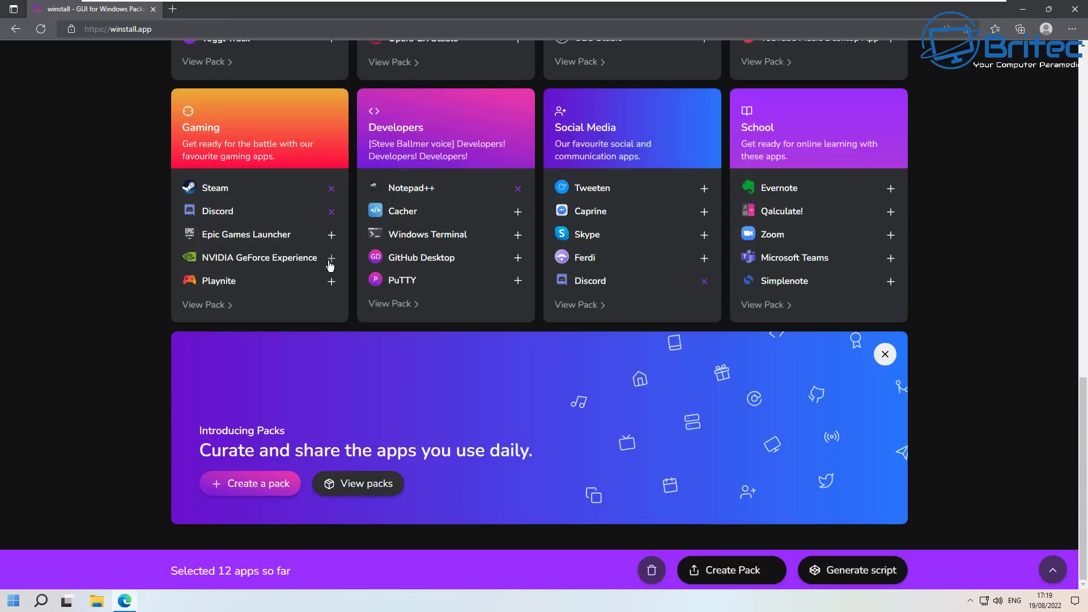
left_click(332, 234)
scroll(399, 356, "up", 1)
scroll(398, 361, "up", 1)
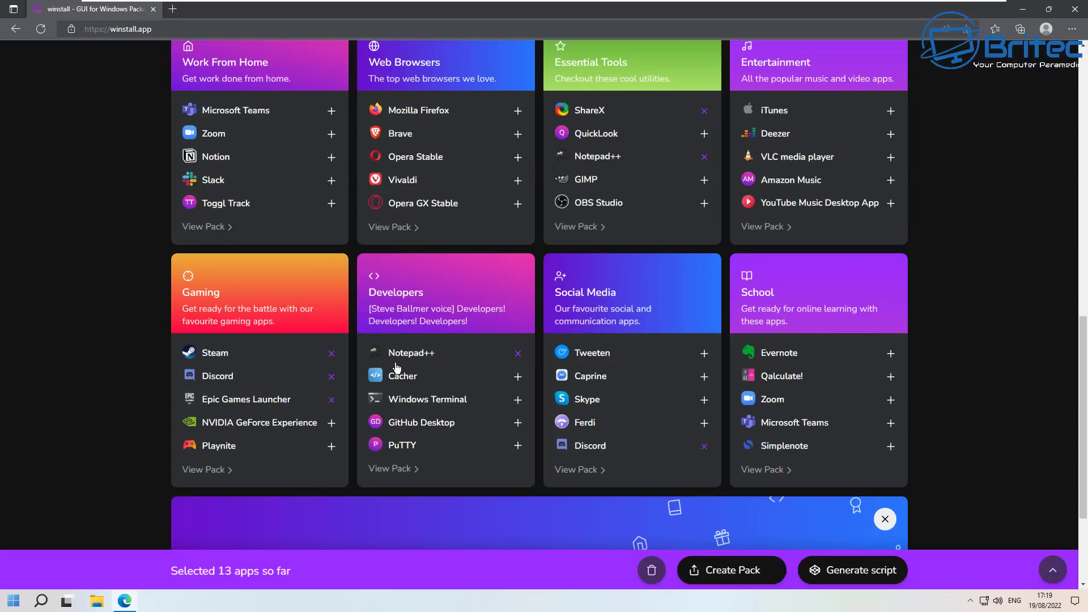
Step: From the Gaming pack, add Logitech Gaming Software and OBS Studio, then return home
left_click(205, 471)
scroll(624, 460, "down", 3)
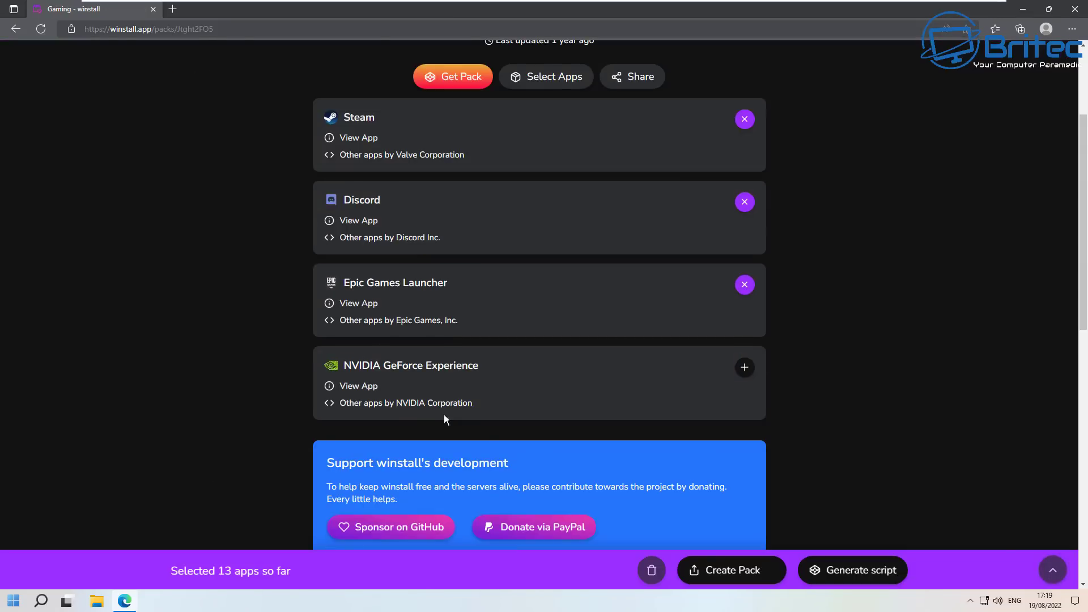
scroll(447, 427, "down", 4)
scroll(447, 432, "down", 3)
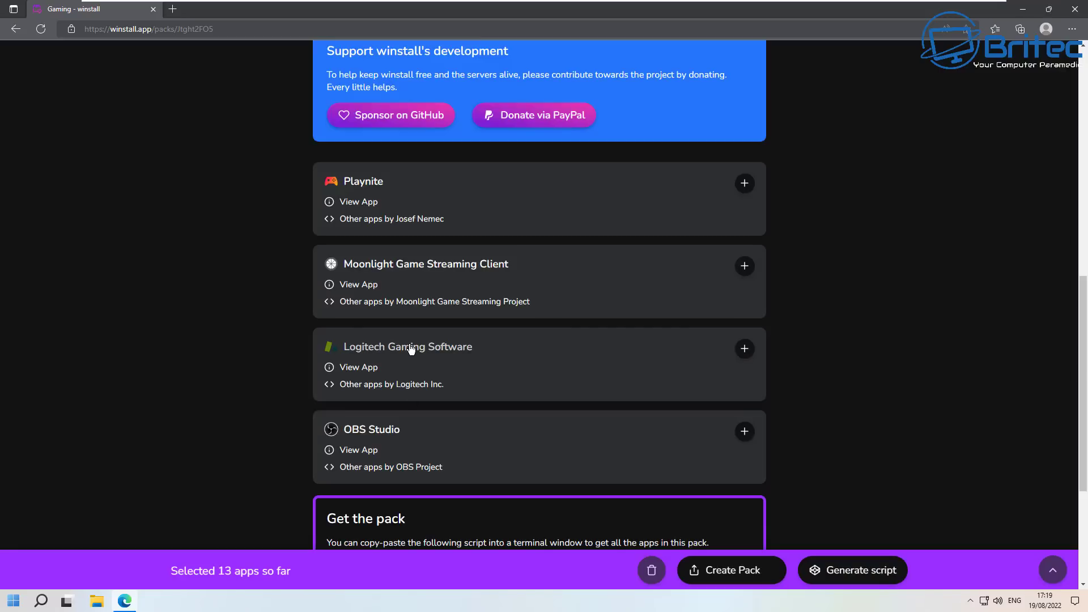
left_click(744, 349)
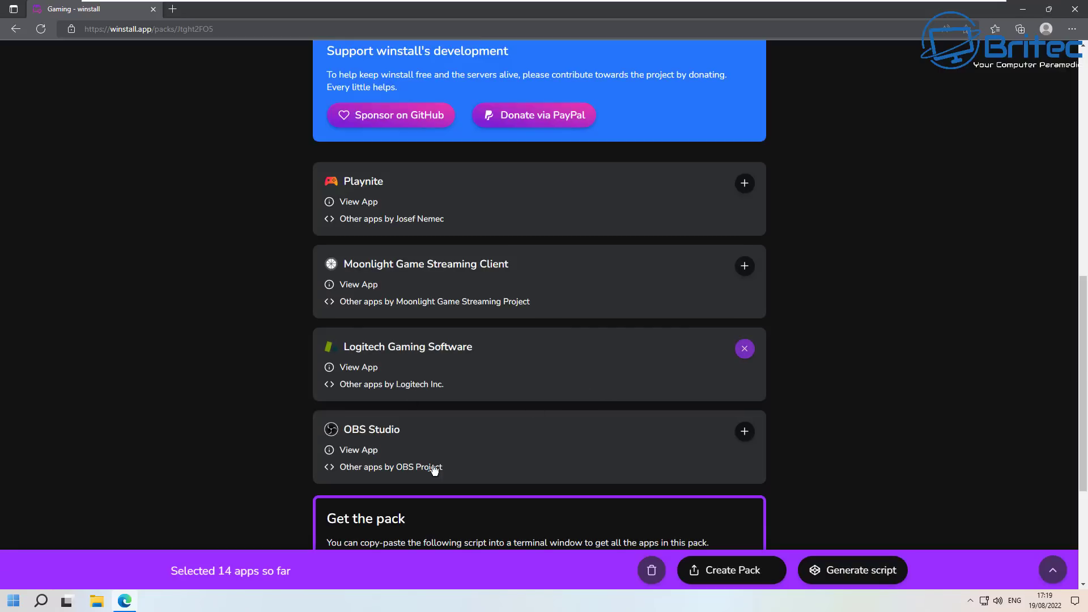
left_click(745, 431)
scroll(664, 478, "down", 4)
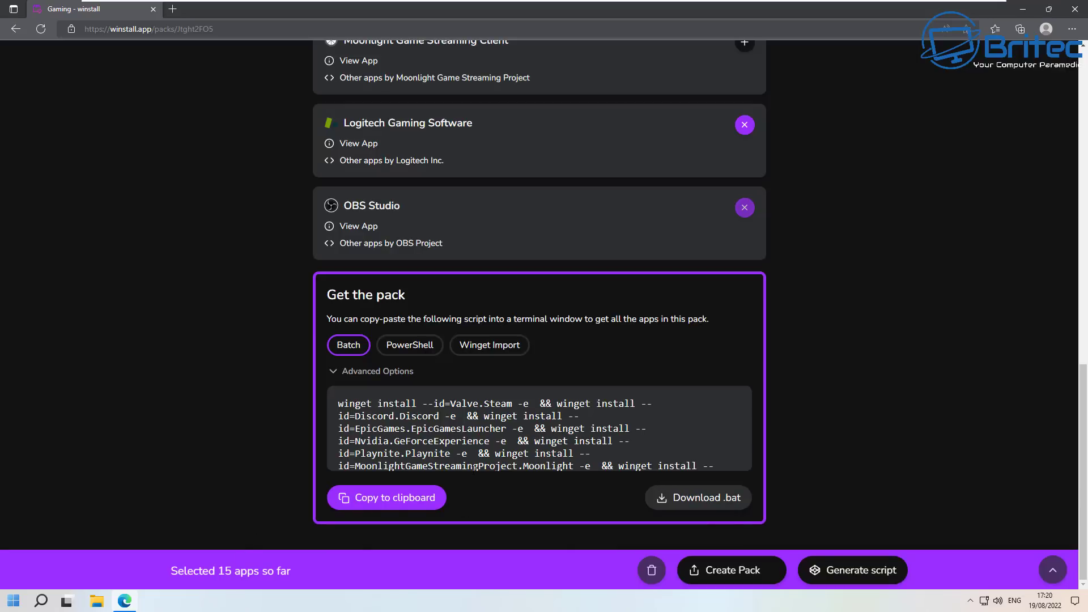
scroll(444, 460, "up", 4)
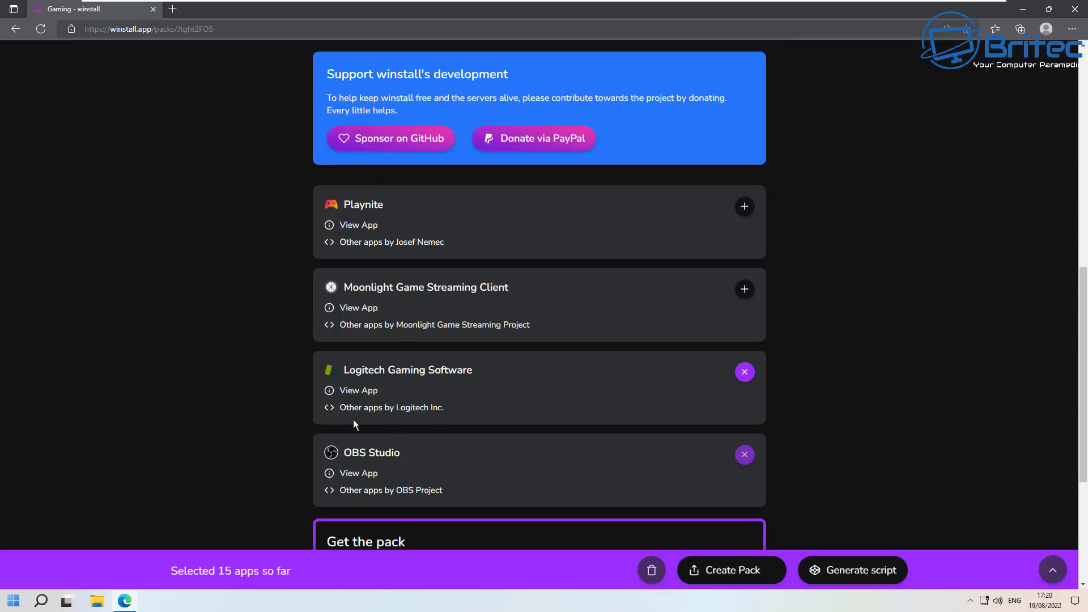
left_click(15, 28)
Step: Browse the Essential Tools pack page and go back to the winstall homepage
scroll(433, 425, "down", 5)
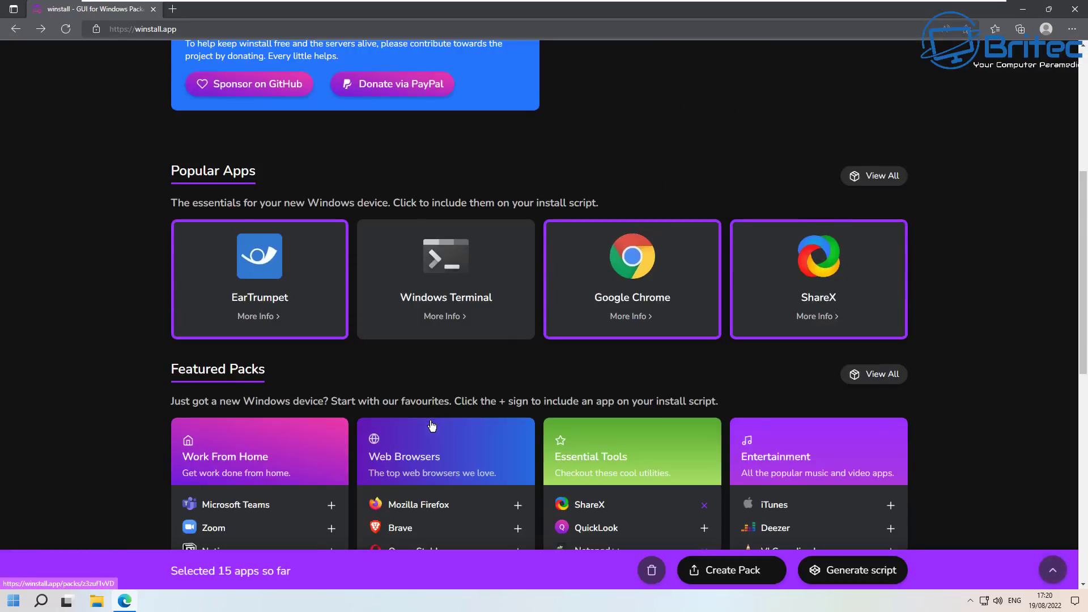
scroll(433, 425, "down", 3)
scroll(431, 423, "down", 3)
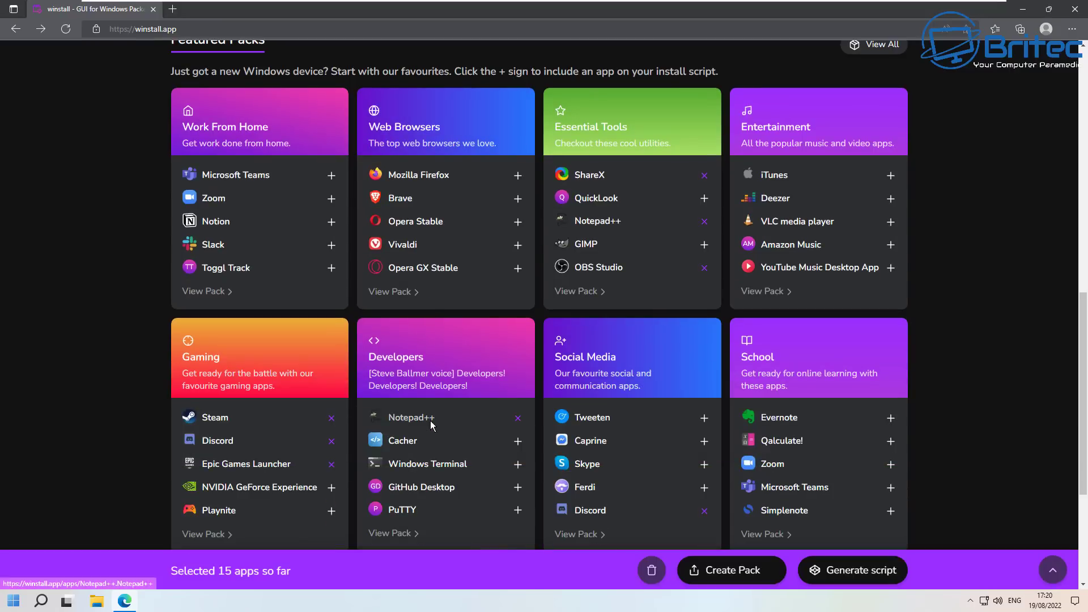
left_click(601, 293)
scroll(576, 460, "down", 2)
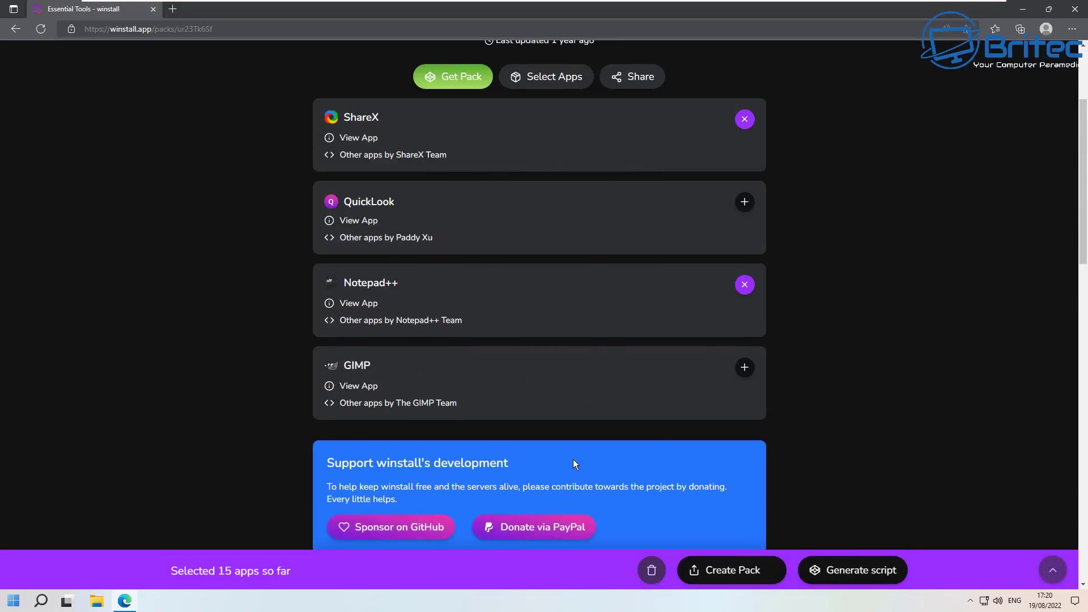
scroll(573, 458, "down", 3)
key("alt+Left")
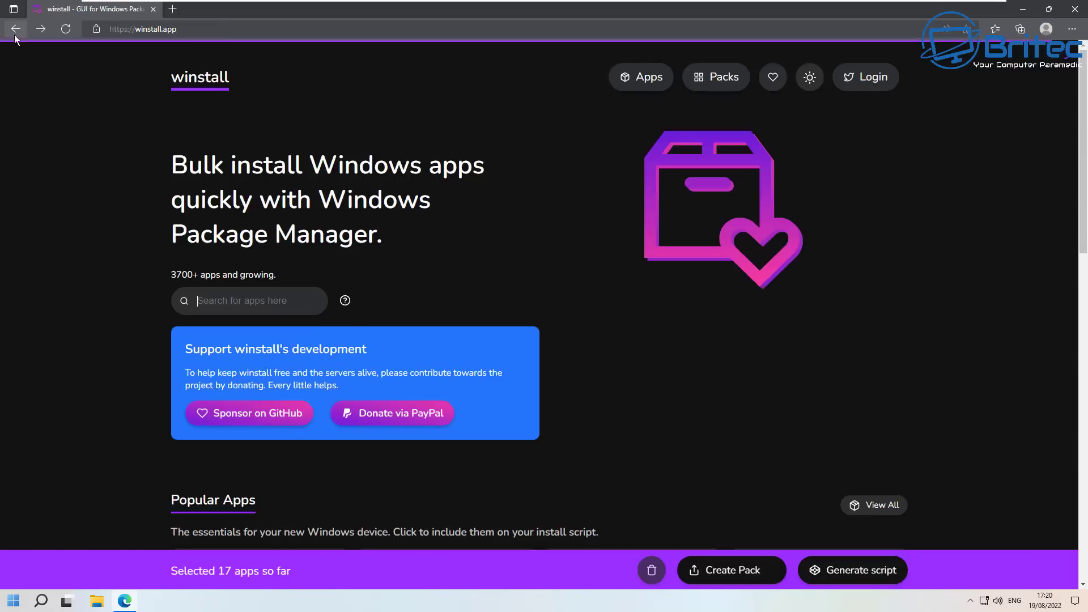
scroll(434, 387, "down", 6)
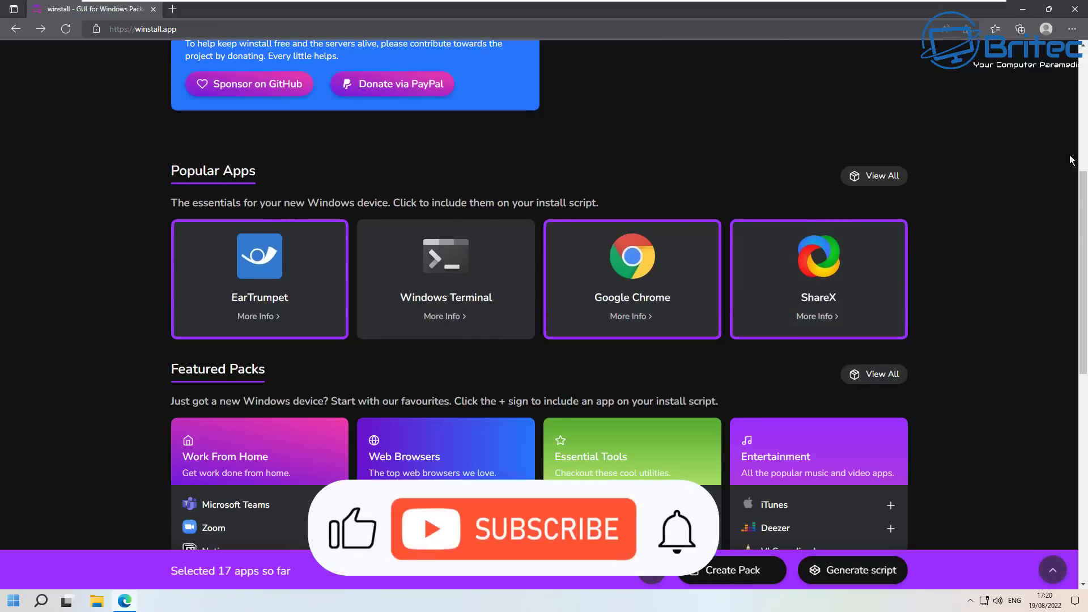
Step: Minimize the Edge window to reveal the desktop with winstall-3885.bat
left_click(1023, 9)
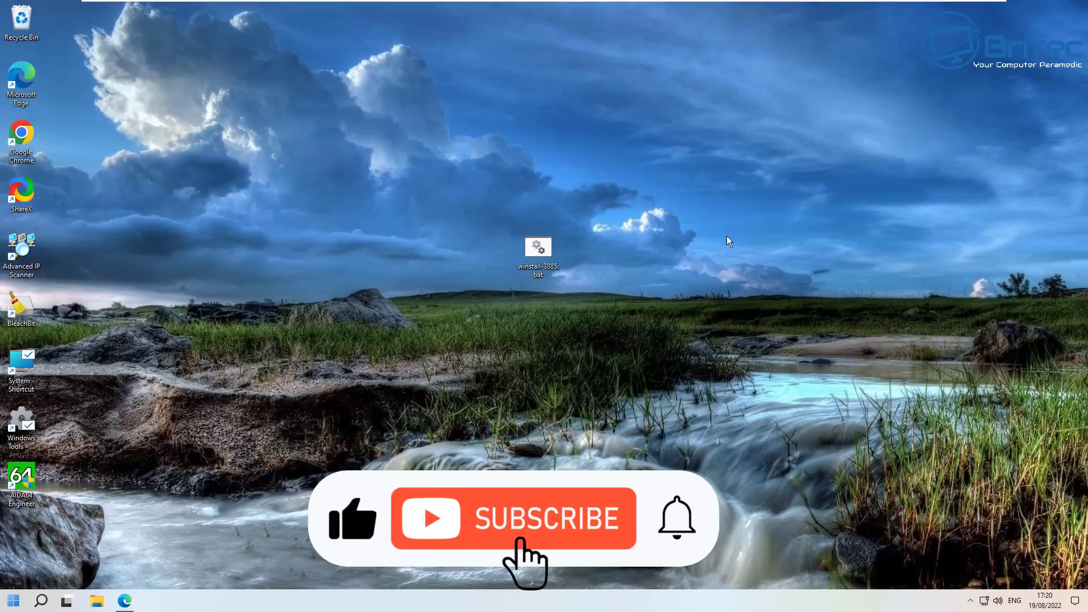